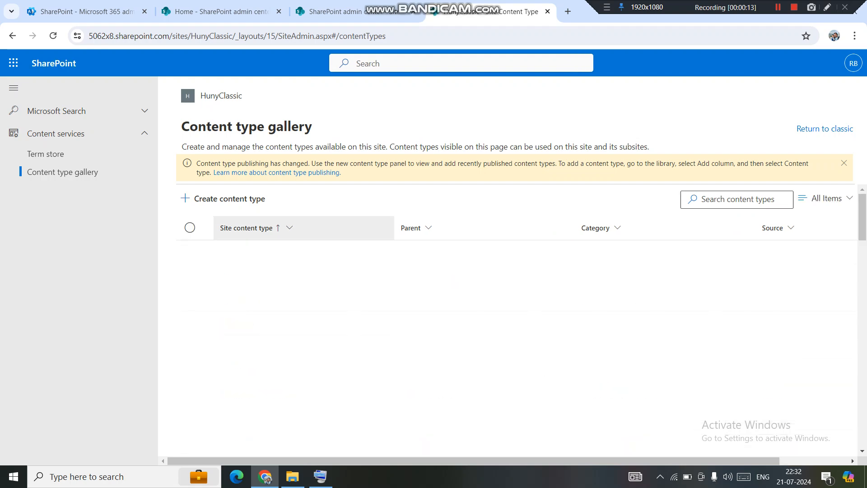
# Step: Create a site content type named TestDocCT with parent category Document Content Types and parent content type Document
pyautogui.click(223, 199)
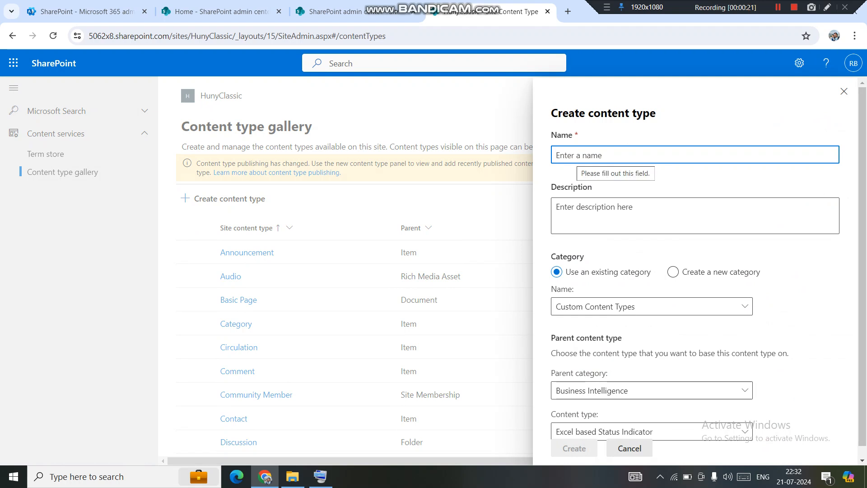
pyautogui.write('T')
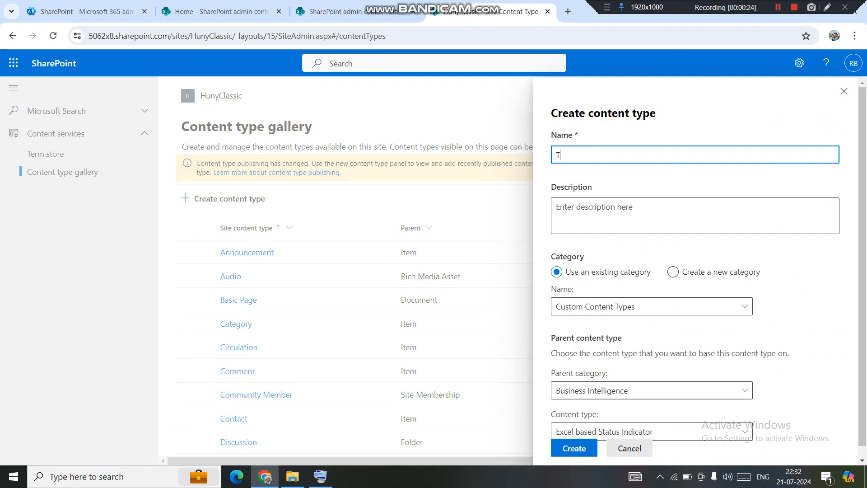
pyautogui.write('estDocCT')
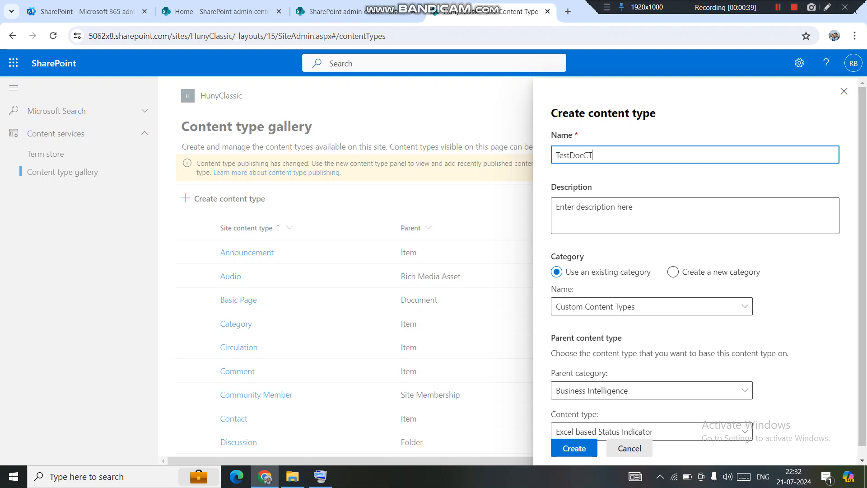
pyautogui.moveTo(862, 266); pyautogui.dragTo(862, 278)
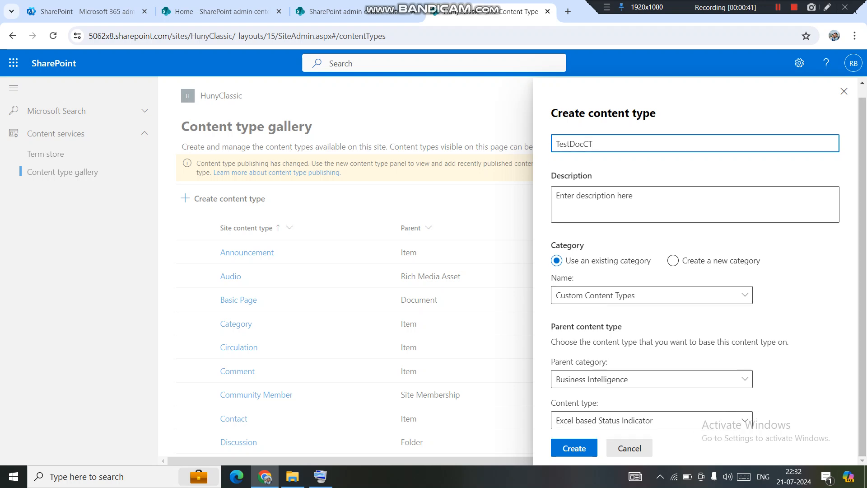
pyautogui.click(652, 379)
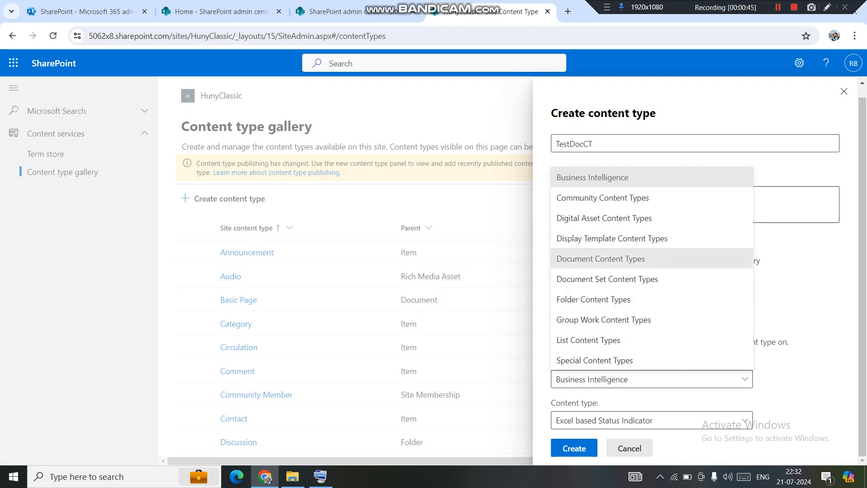
pyautogui.click(650, 258)
pyautogui.click(652, 420)
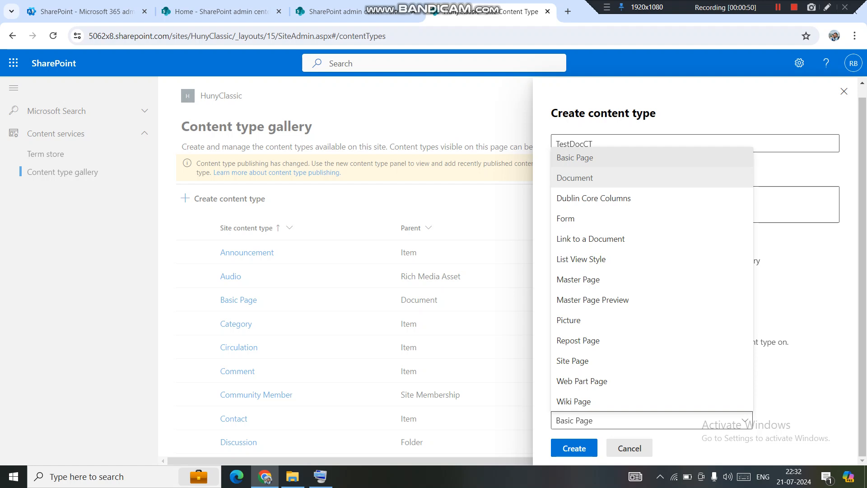
pyautogui.click(587, 178)
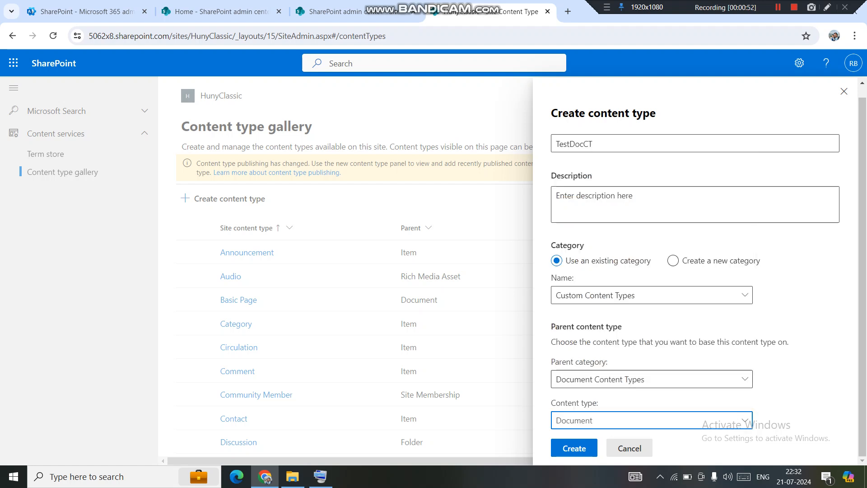
pyautogui.click(574, 448)
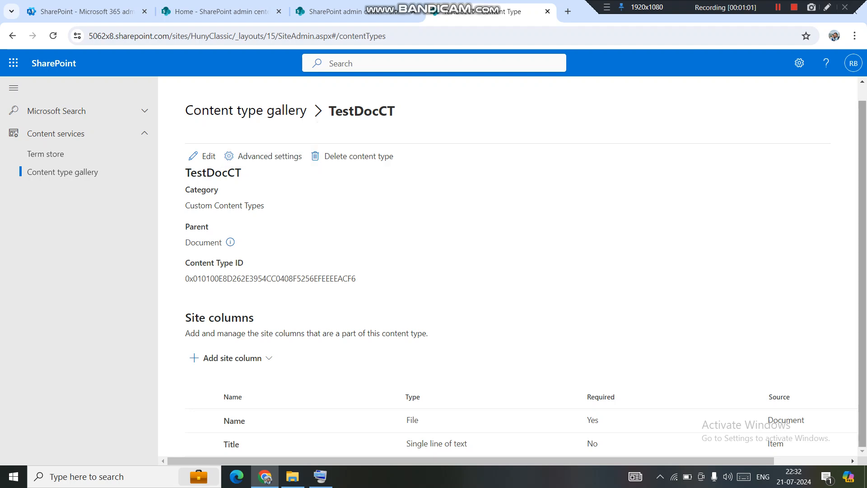
pyautogui.moveTo(863, 271); pyautogui.dragTo(862, 256)
pyautogui.hscroll(2, 508, 271)
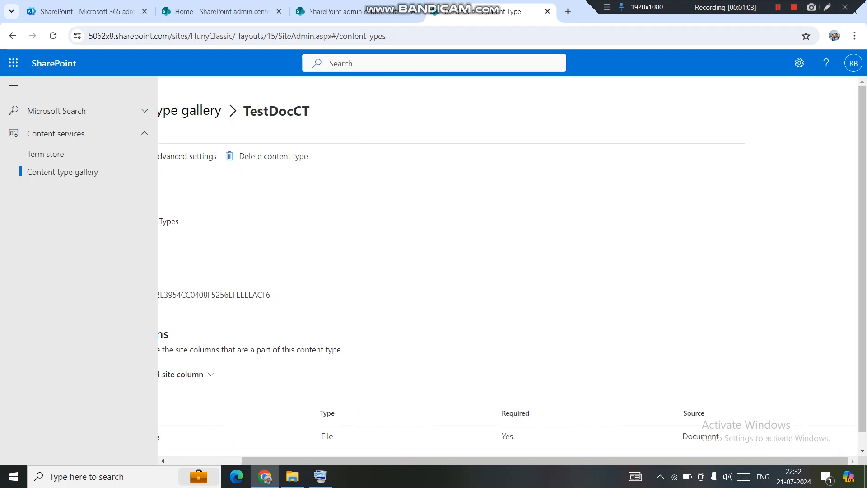
pyautogui.click(508, 437)
pyautogui.scroll(-7, 508, 437)
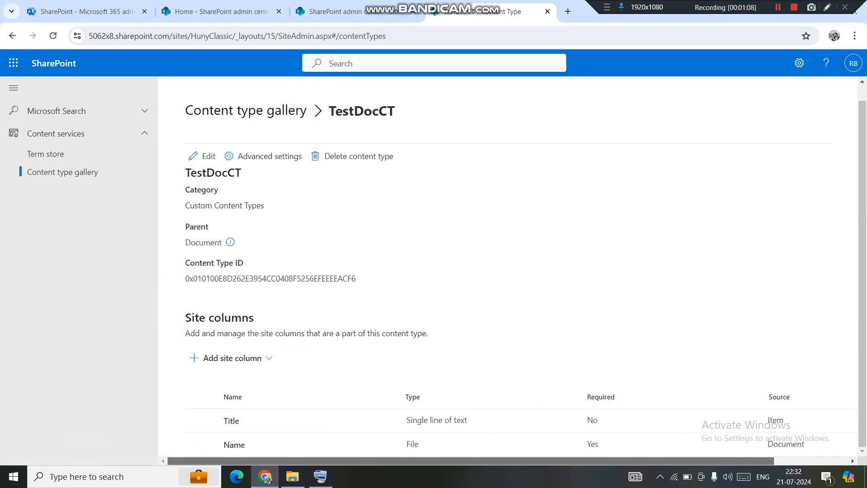
pyautogui.click(204, 156)
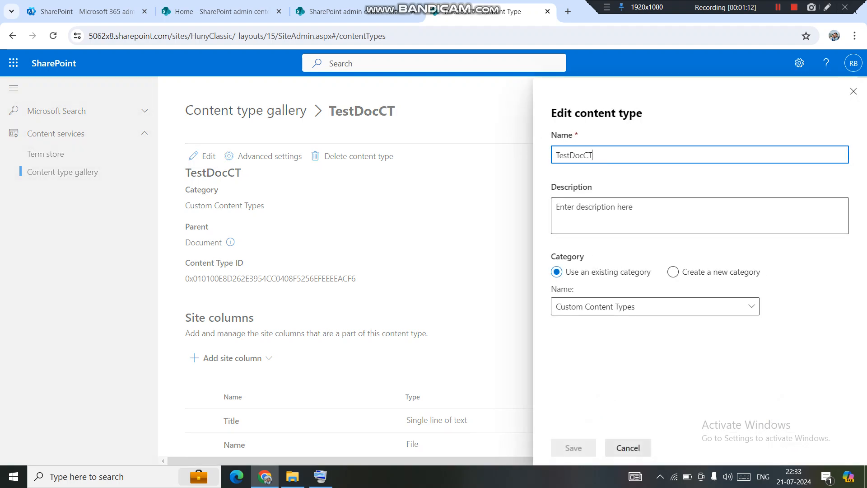
pyautogui.click(628, 448)
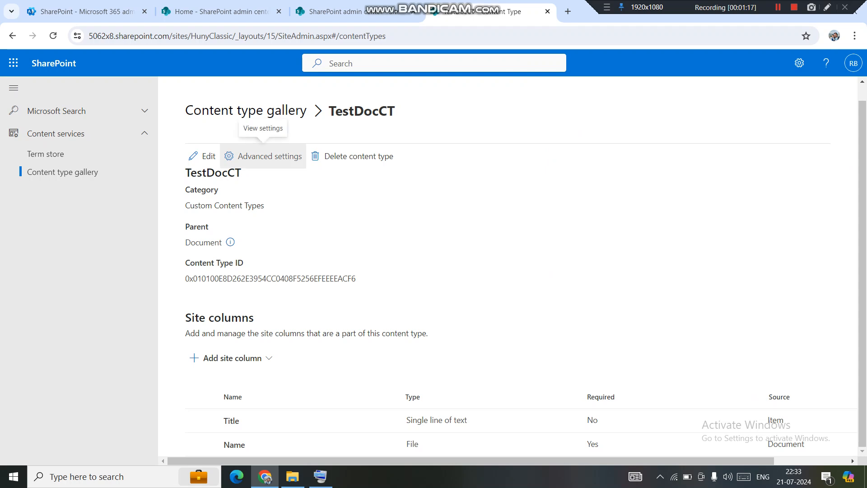
# Step: Upload CType.docx as the new document template in TestDocCT's advanced settings and save
pyautogui.click(263, 156)
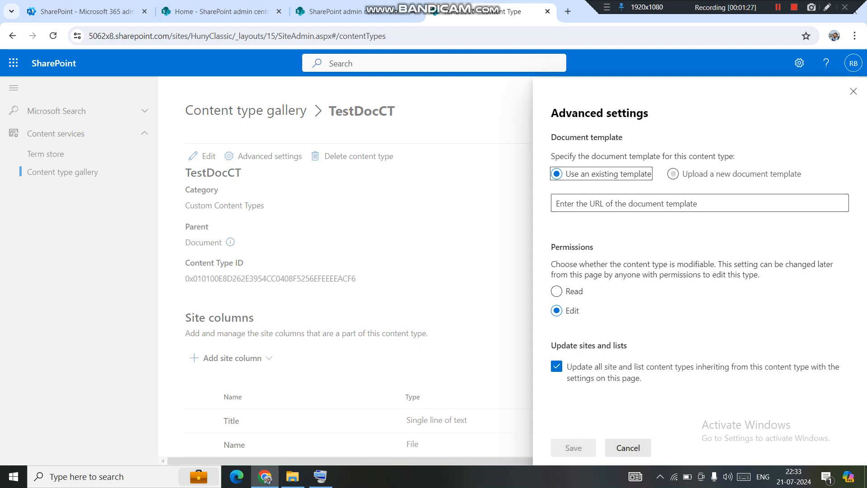
pyautogui.click(674, 174)
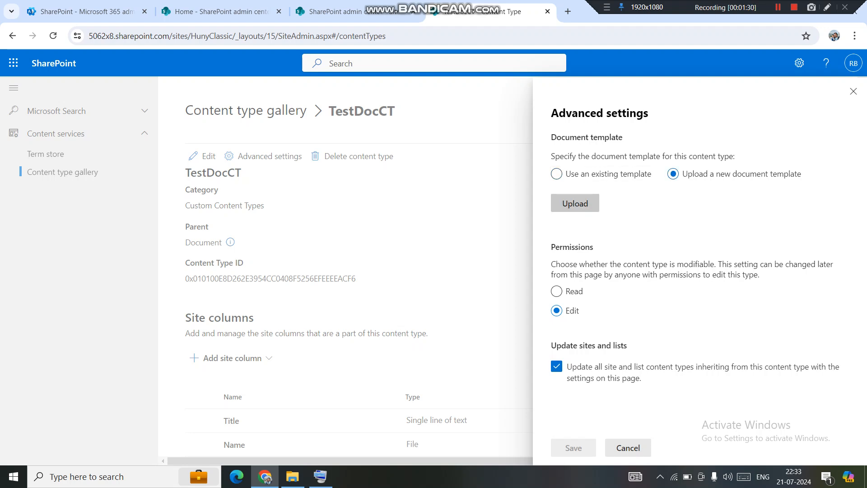
pyautogui.click(575, 203)
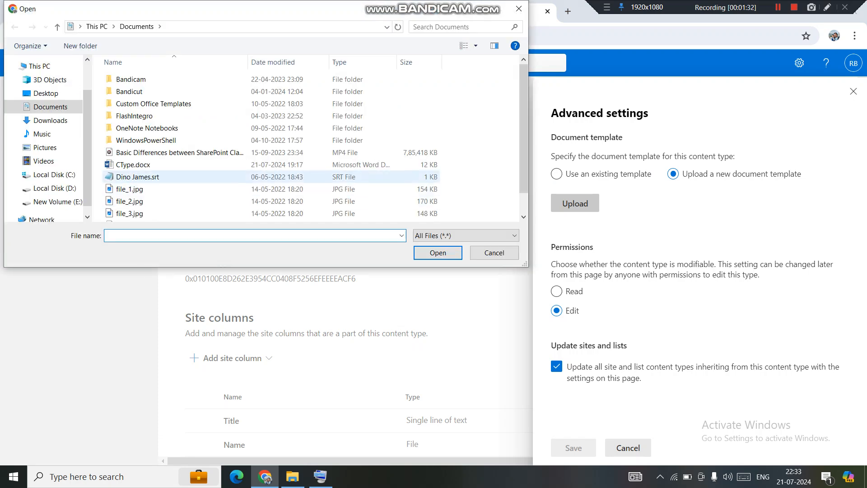
pyautogui.doubleClick(133, 165)
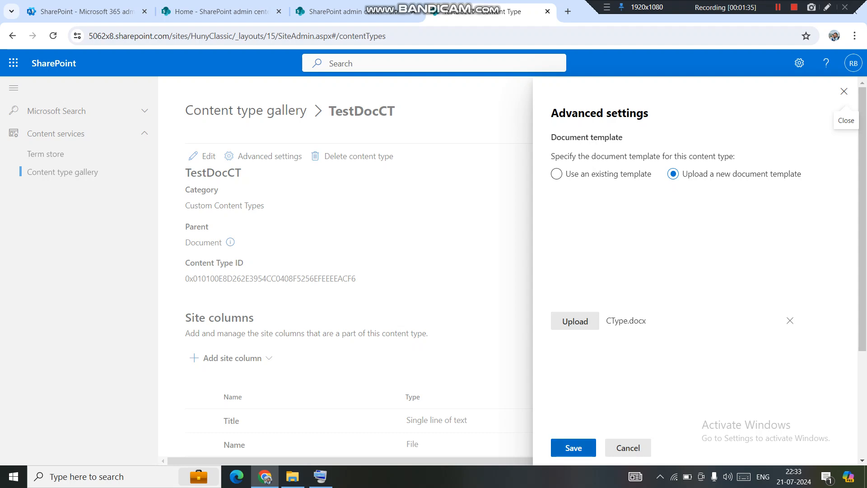
pyautogui.click(574, 448)
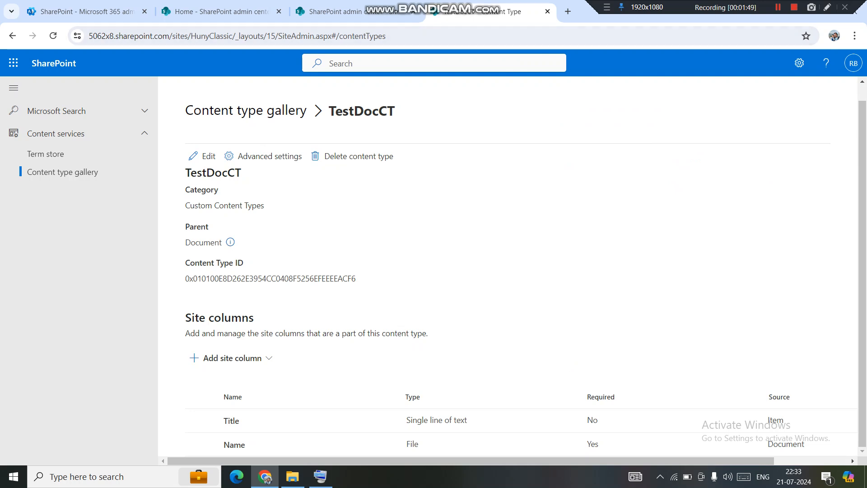
# Step: Open the HunyClassic site's Documents library in a duplicate of the browser tab and bring up its settings options
pyautogui.rightClick(490, 7)
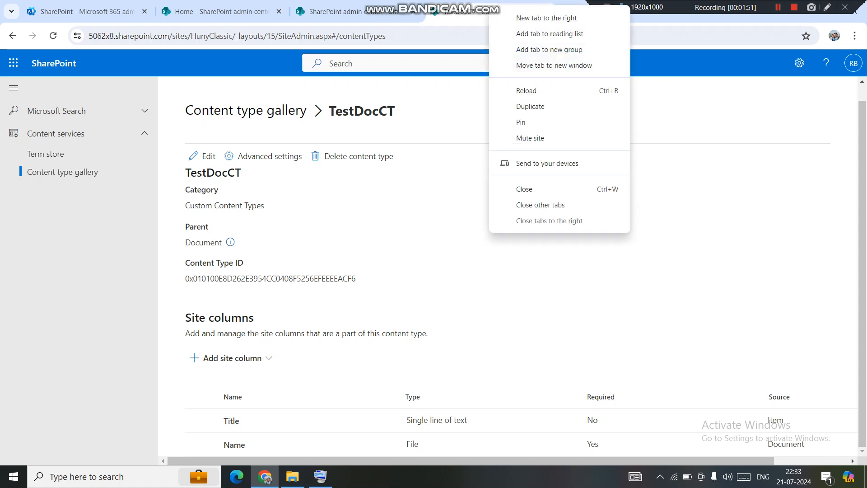
pyautogui.click(531, 106)
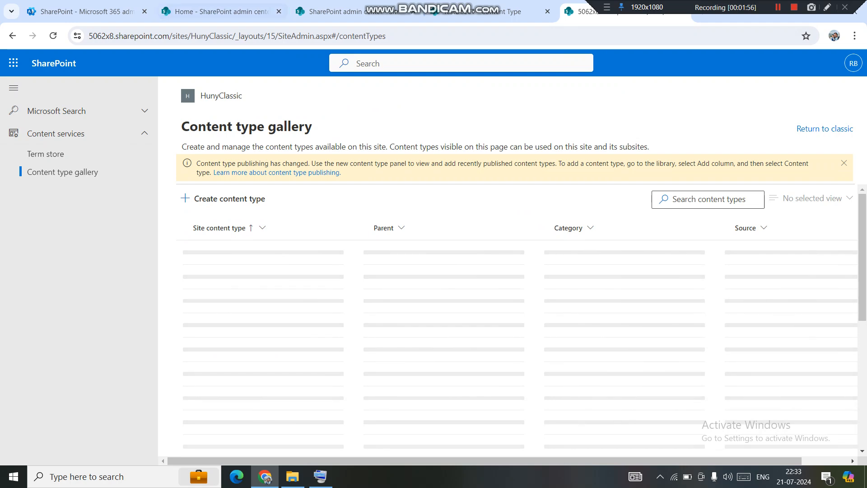
pyautogui.moveTo(241, 36); pyautogui.dragTo(406, 37)
pyautogui.press('BackSpace')
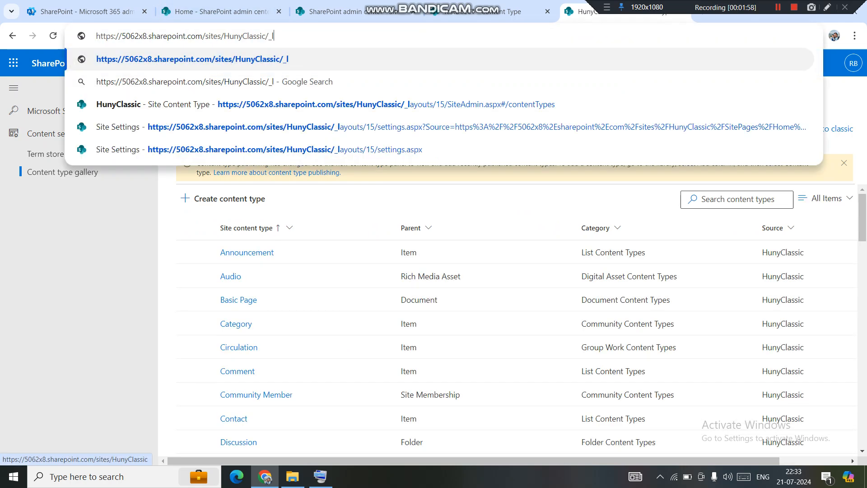
pyautogui.press('BackSpace')
pyautogui.press('BackSpace')
pyautogui.press('Return')
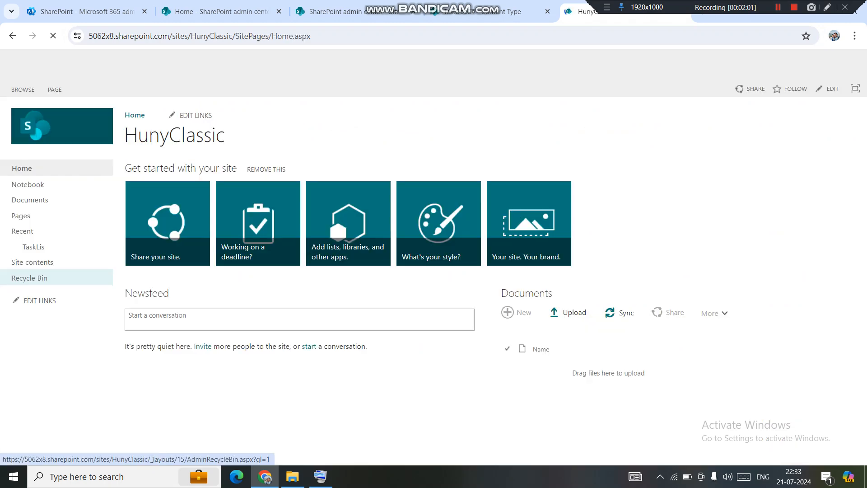
pyautogui.click(29, 200)
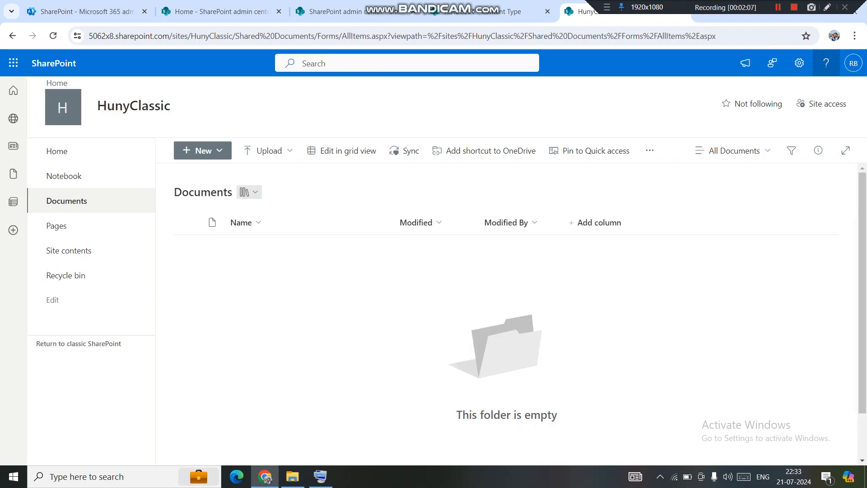
pyautogui.click(800, 63)
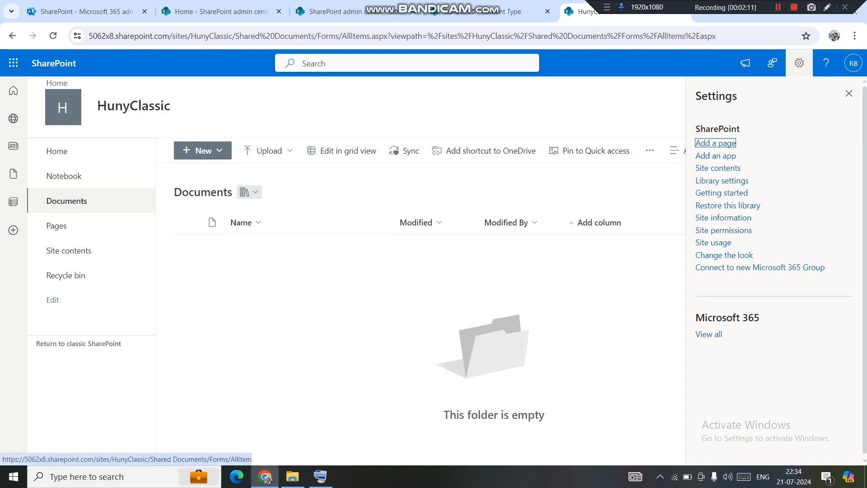
pyautogui.click(203, 151)
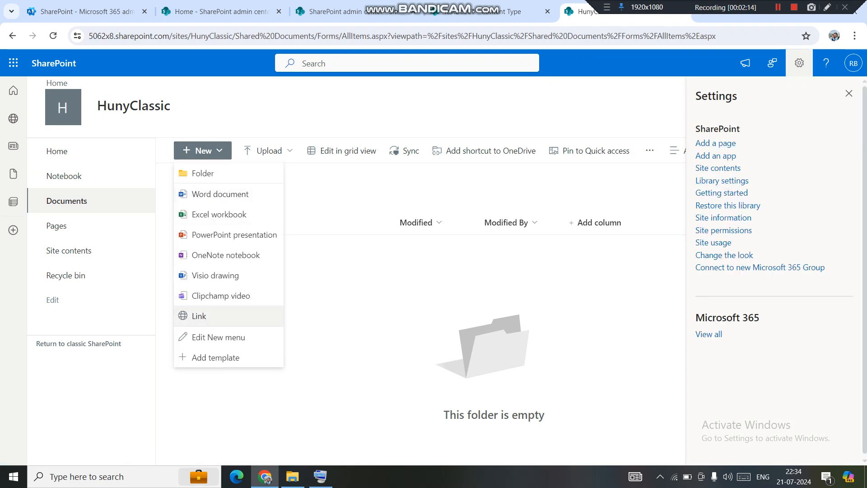
pyautogui.click(219, 337)
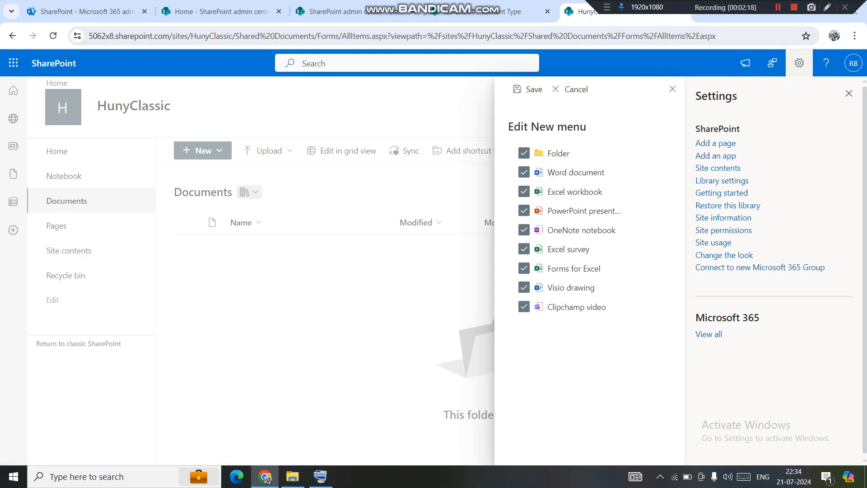
pyautogui.click(570, 89)
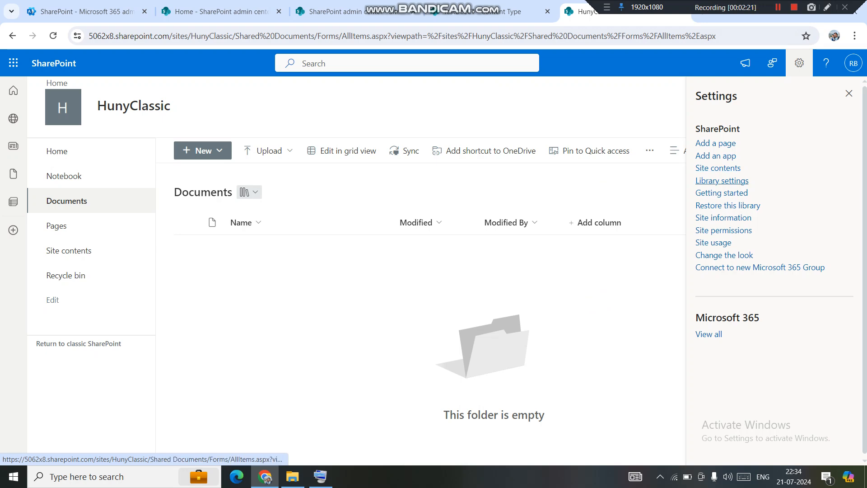
# Step: Allow management of content types in the Documents library's advanced settings and save the change
pyautogui.click(722, 180)
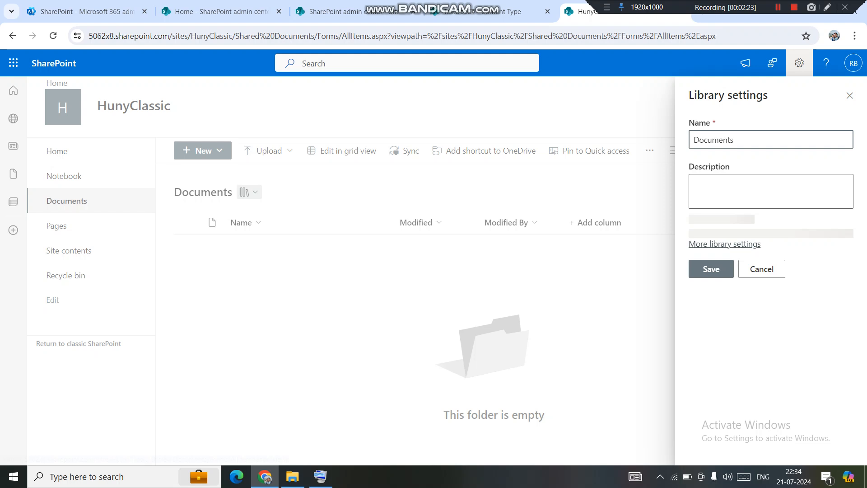
pyautogui.click(724, 315)
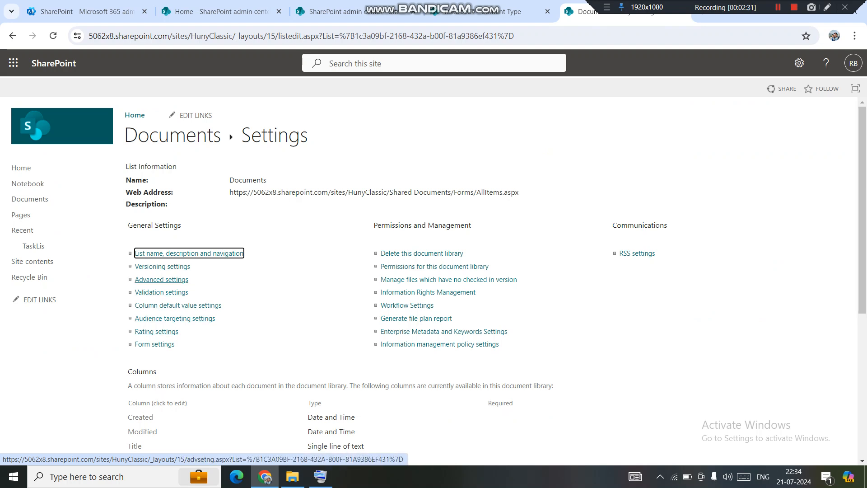
pyautogui.click(161, 279)
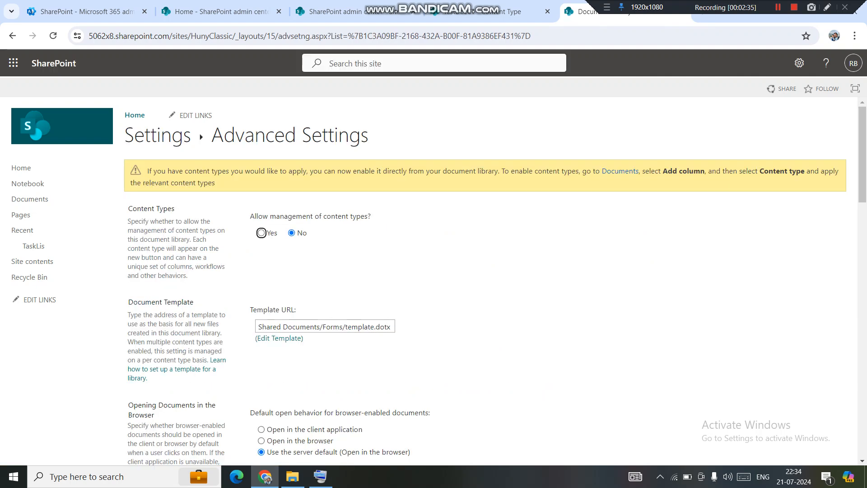
pyautogui.click(262, 232)
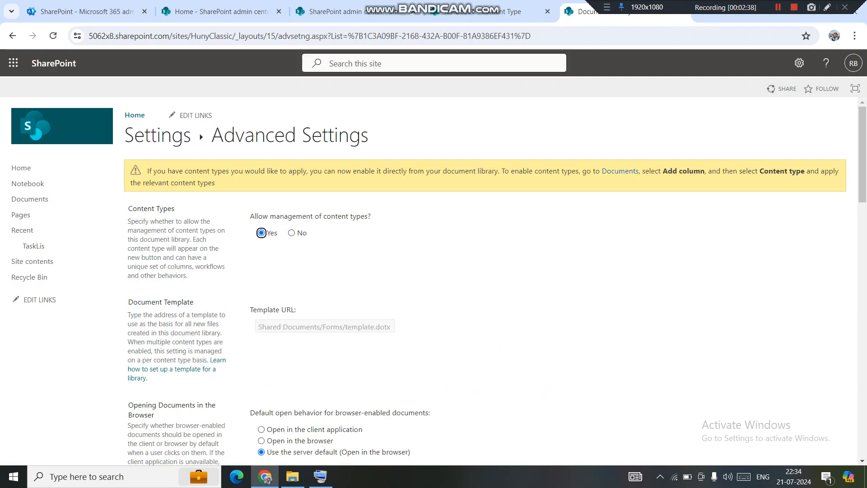
pyautogui.scroll(-1, 434, 280)
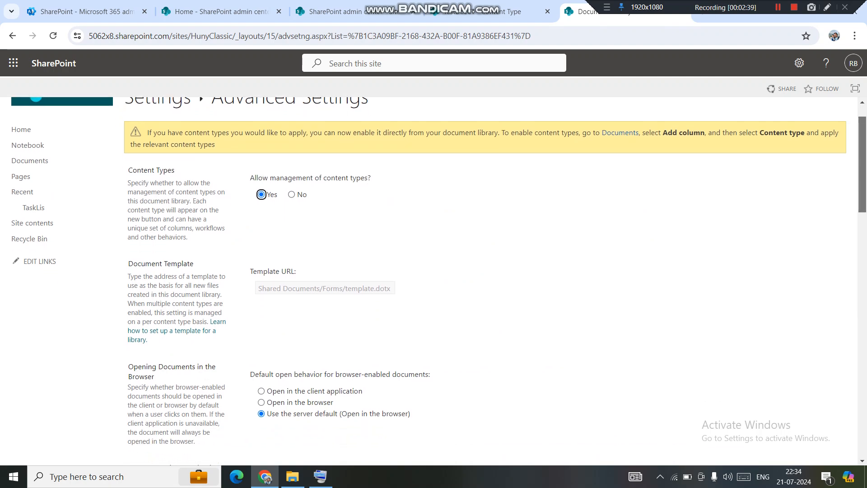
pyautogui.scroll(-20, 434, 280)
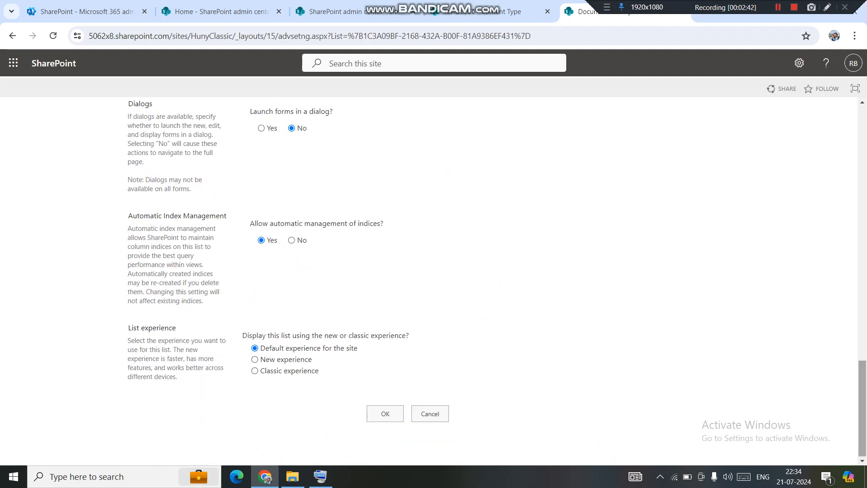
pyautogui.click(385, 414)
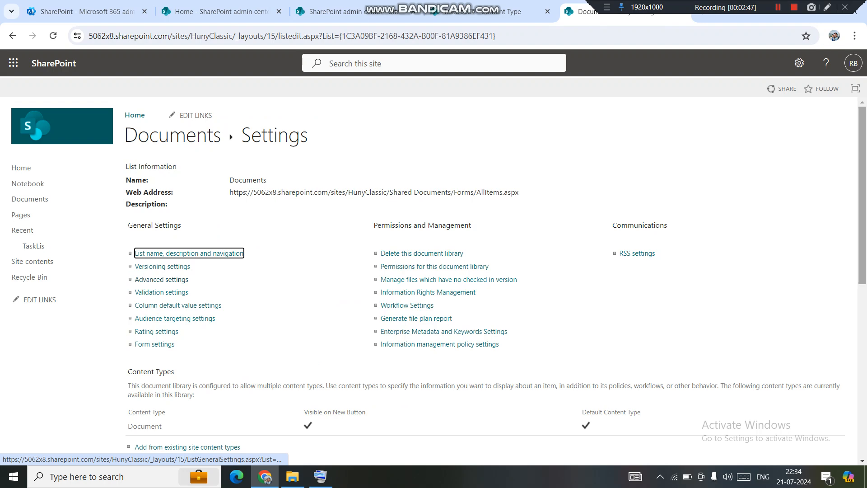
# Step: Add the existing site content type TestDocCT from the Custom Content Types group to the Documents library
pyautogui.scroll(-3, 434, 280)
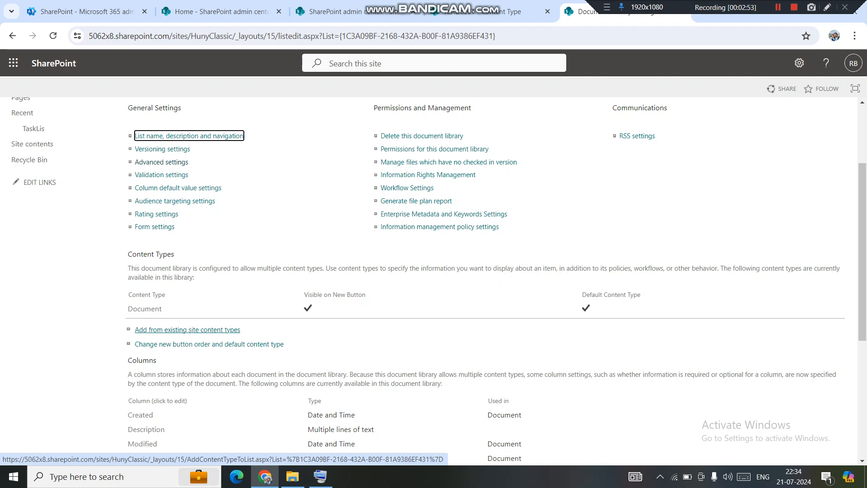
pyautogui.click(207, 330)
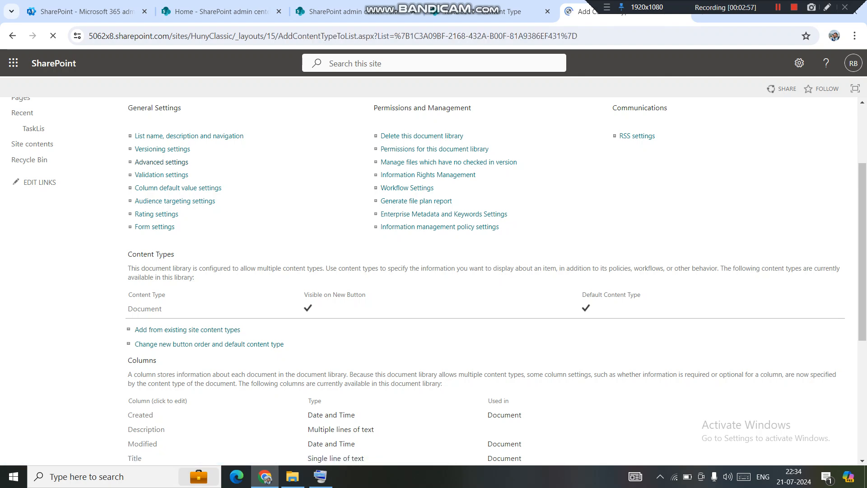
pyautogui.click(387, 226)
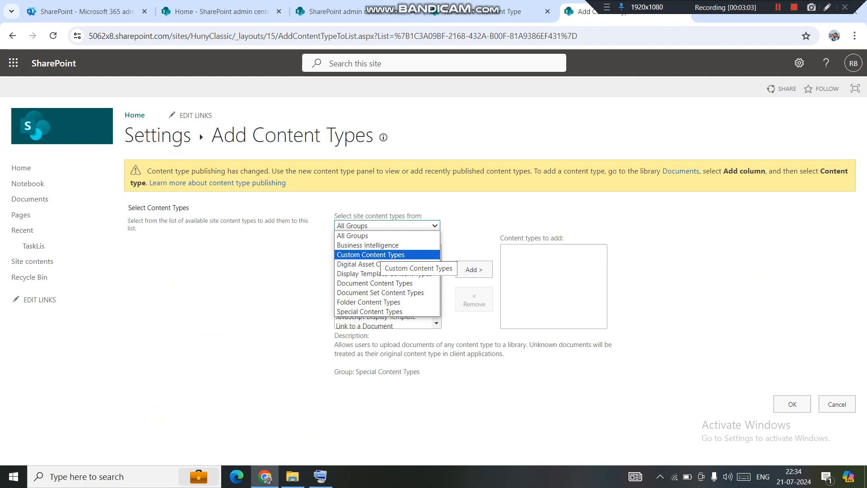
pyautogui.click(383, 255)
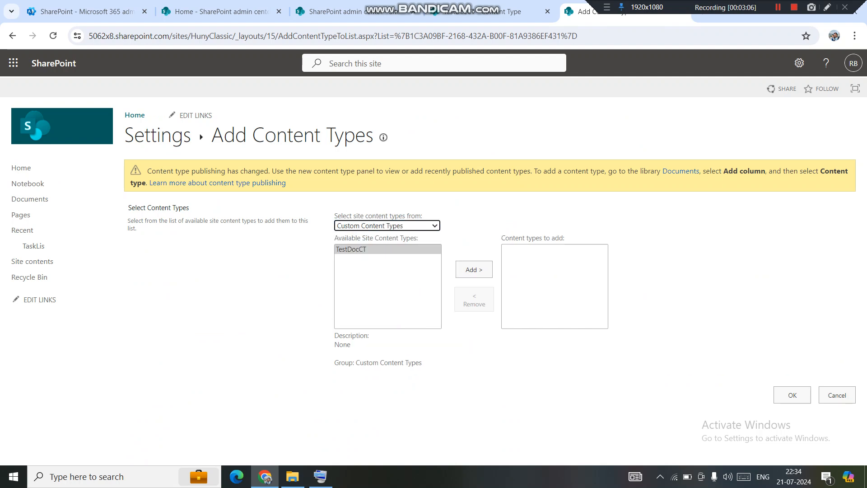
pyautogui.click(362, 249)
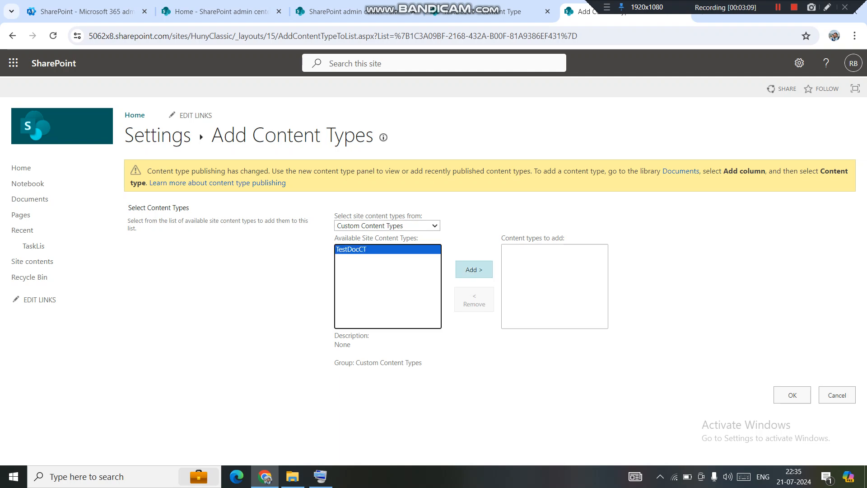
pyautogui.click(474, 269)
pyautogui.click(792, 395)
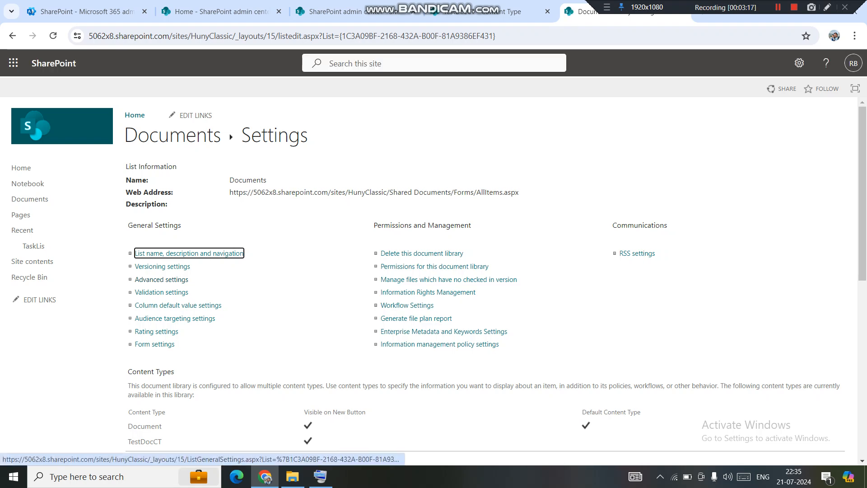
# Step: Enable Word document, Excel workbook, PowerPoint presentation, OneNote notebook, Excel survey, Forms for Excel and Visio drawing among the Documents library's new-item options and save
pyautogui.scroll(-2, 433, 271)
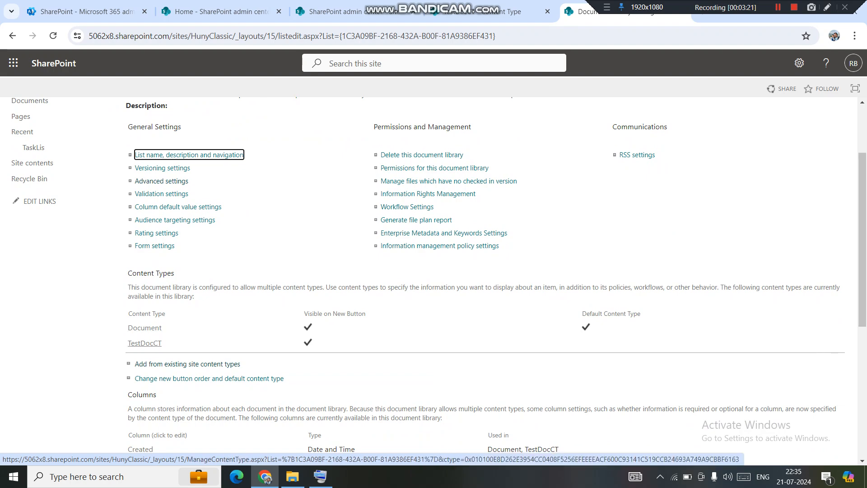
pyautogui.scroll(2, 434, 271)
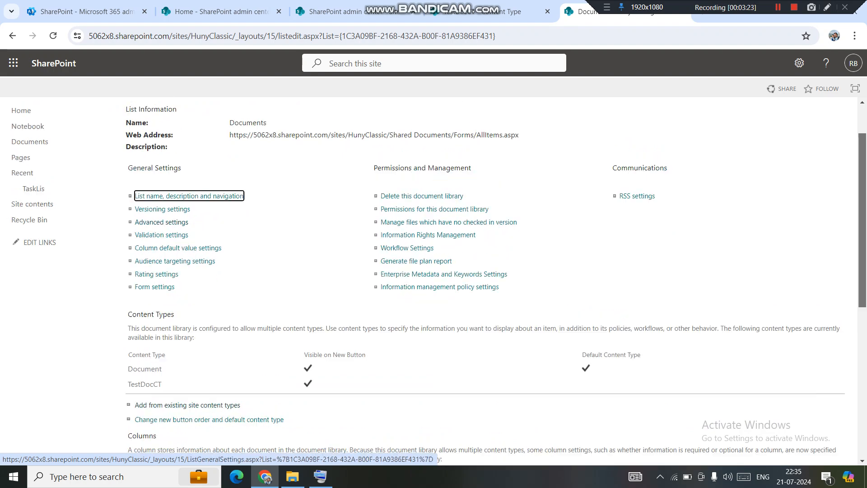
pyautogui.click(173, 136)
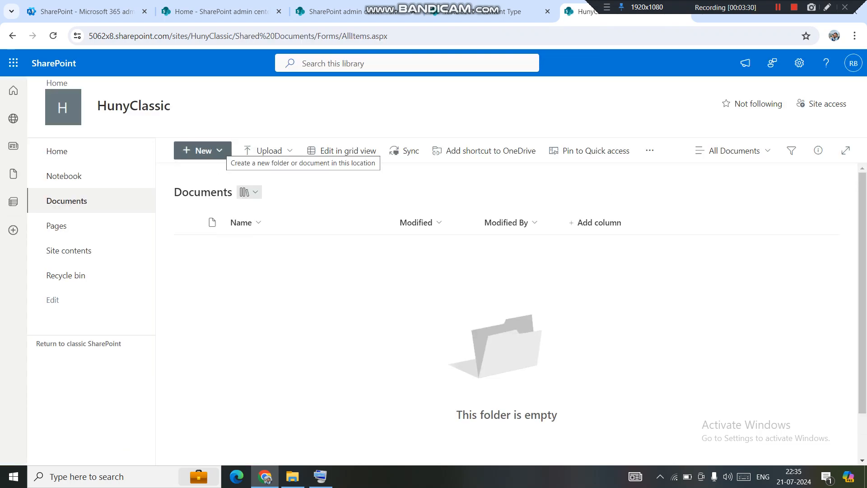
pyautogui.click(203, 150)
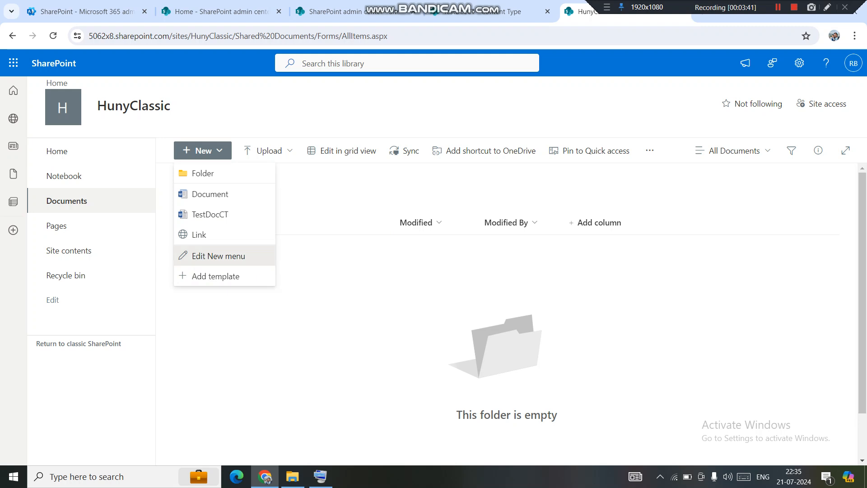
pyautogui.click(219, 256)
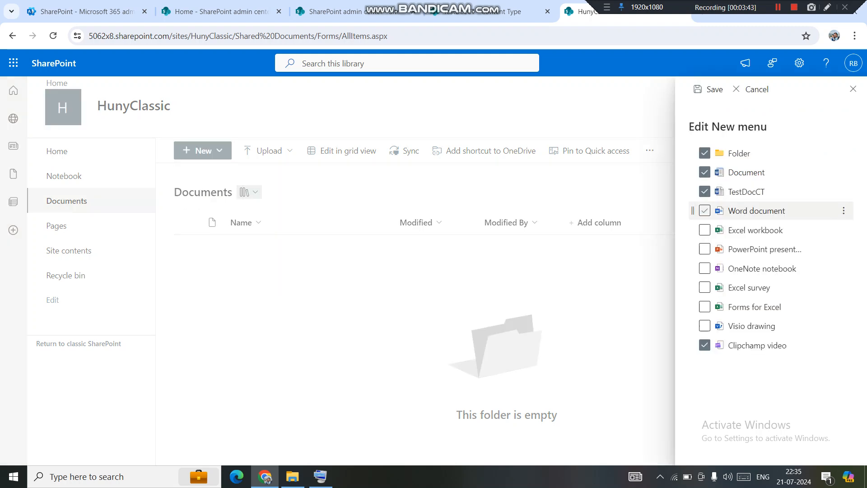
pyautogui.click(704, 211)
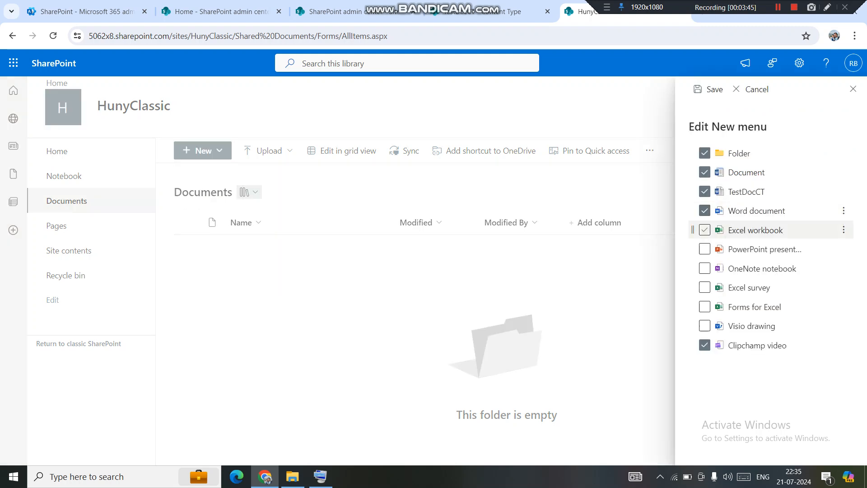
pyautogui.click(705, 230)
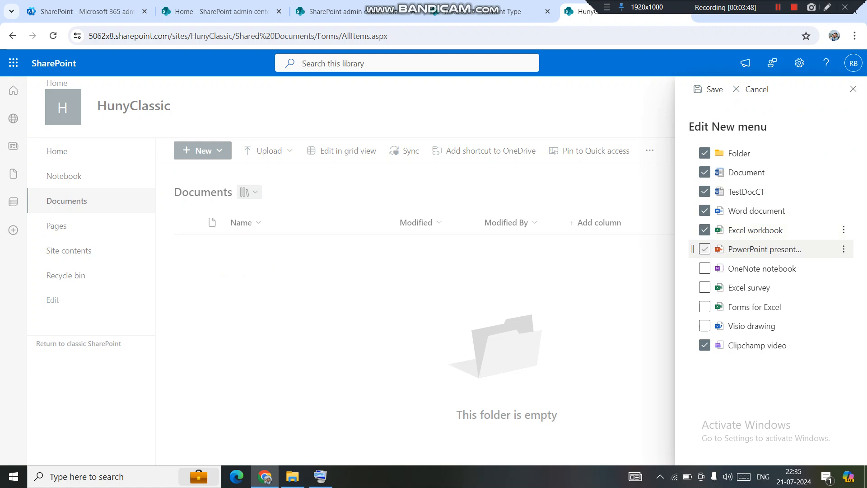
pyautogui.click(705, 249)
pyautogui.click(705, 269)
pyautogui.click(705, 287)
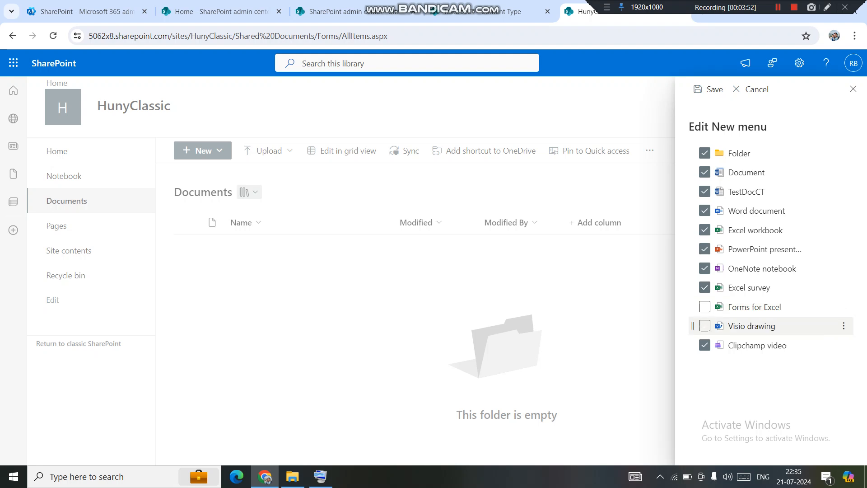
pyautogui.click(705, 326)
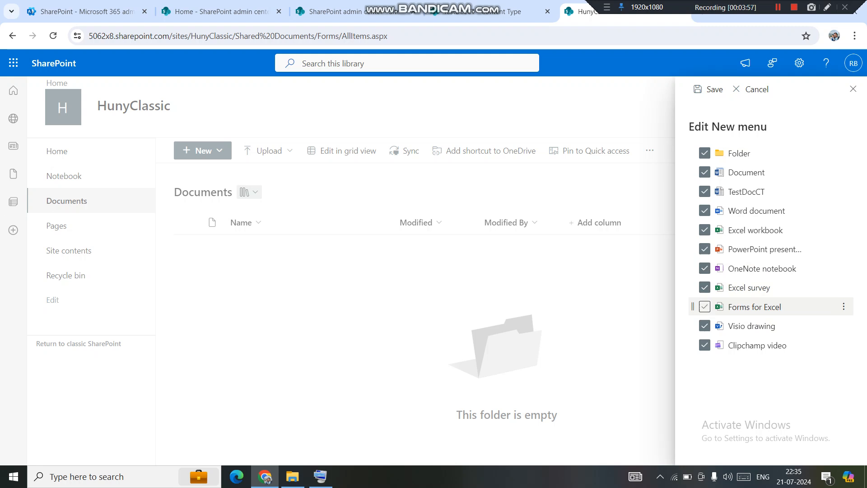
pyautogui.click(705, 307)
pyautogui.click(709, 89)
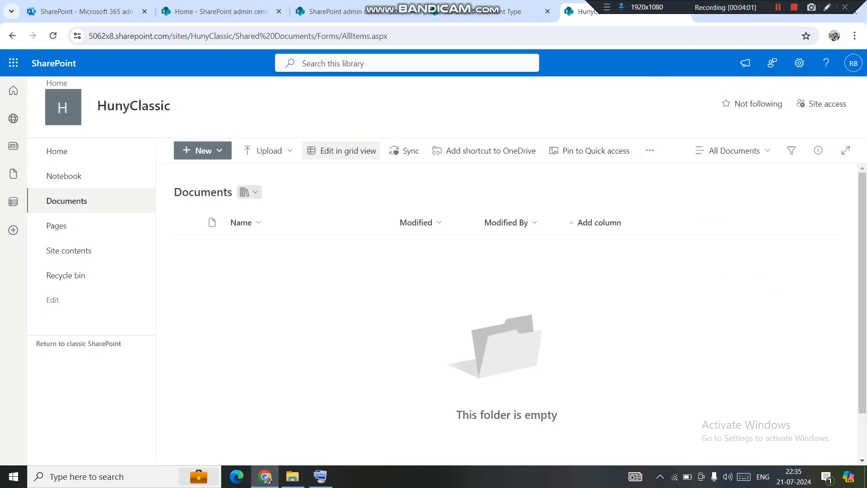
# Step: Create a new TestDocCT document in the Documents library and enter the person's first name on the Name line
pyautogui.click(203, 150)
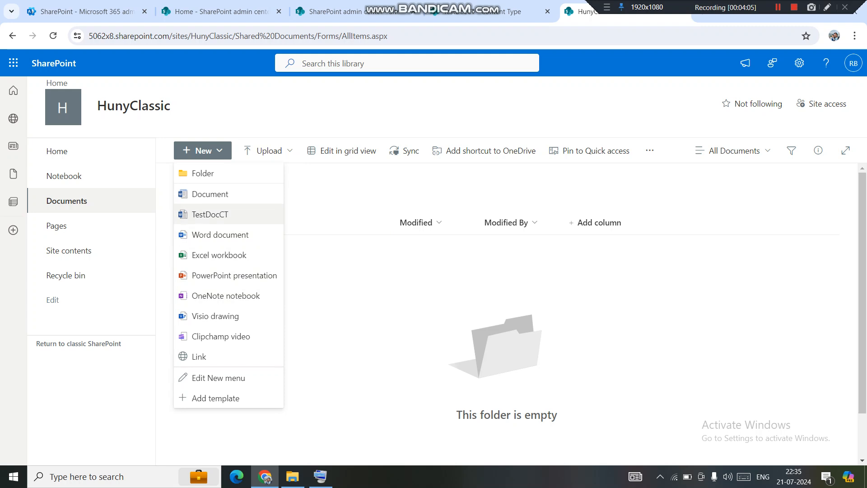
pyautogui.click(210, 214)
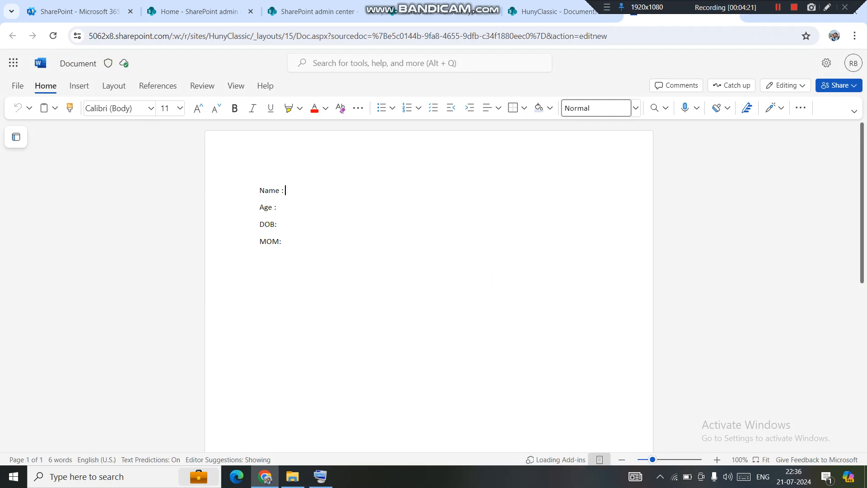
pyautogui.hotkey('ctrl', 'r')
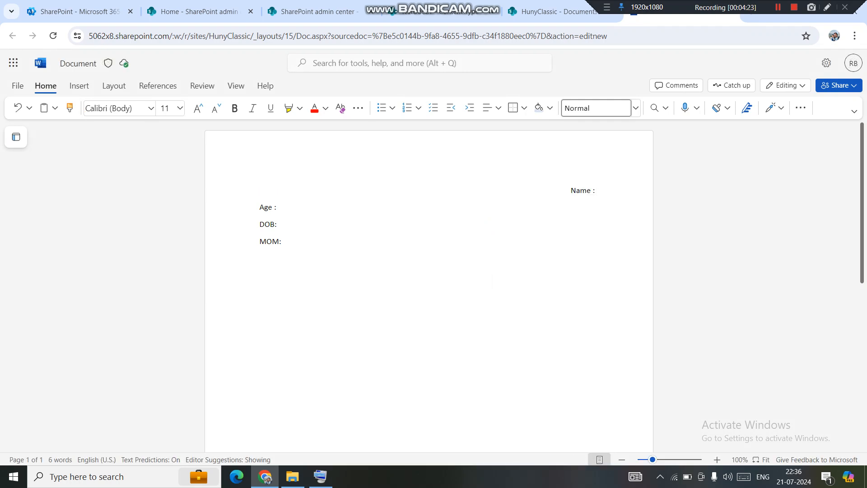
pyautogui.hotkey('ctrl', 'z')
pyautogui.write('Rahul')
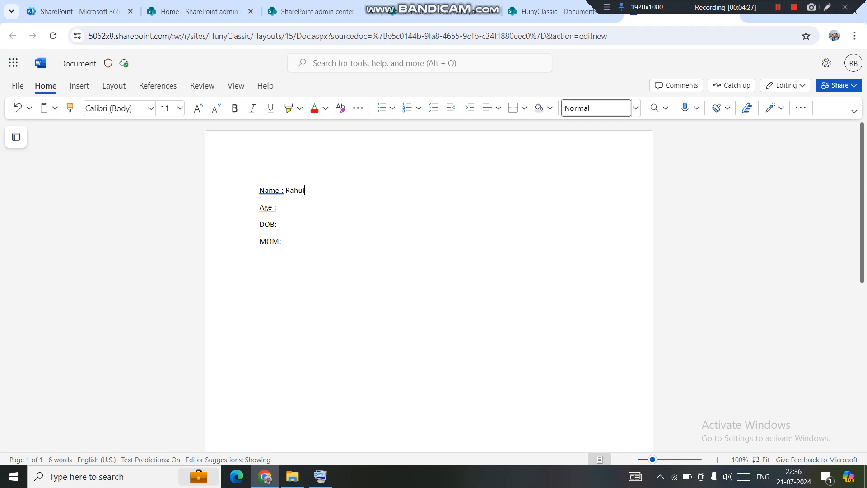
# Step: Fill in age 30, the date of birth and Cool for MOM in the document, and close it
pyautogui.click(277, 207)
pyautogui.write('30 Oct')
pyautogui.press('BackSpace')
pyautogui.press('BackSpace')
pyautogui.write('ct')
pyautogui.click(283, 242)
pyautogui.write('Cool')
pyautogui.click(260, 207)
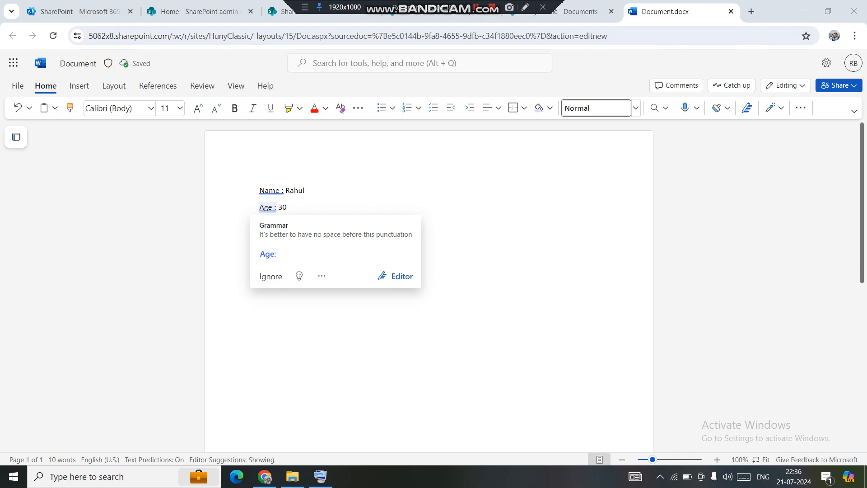
pyautogui.click(731, 11)
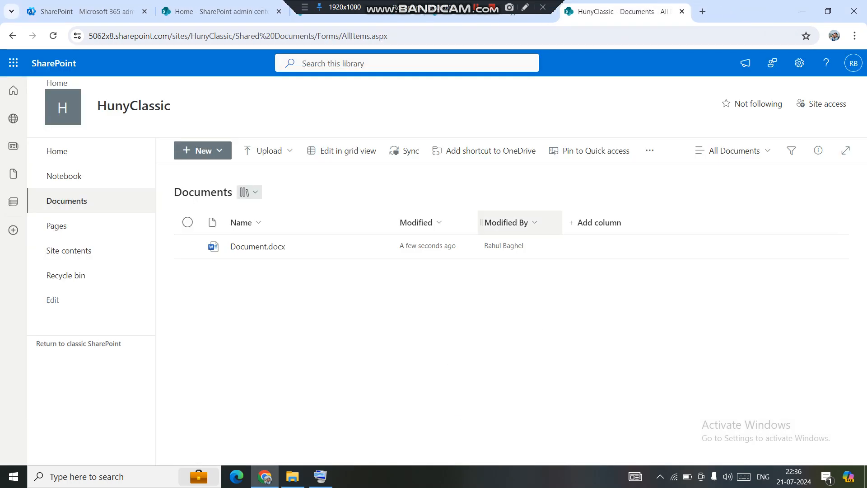
# Step: Try to delete the TestDocCT content type from the Documents library's settings and return to the site
pyautogui.click(799, 63)
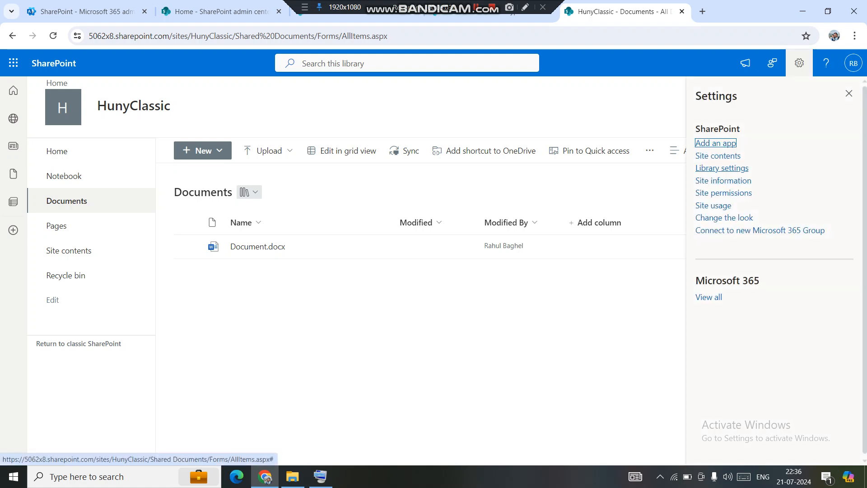
pyautogui.click(722, 168)
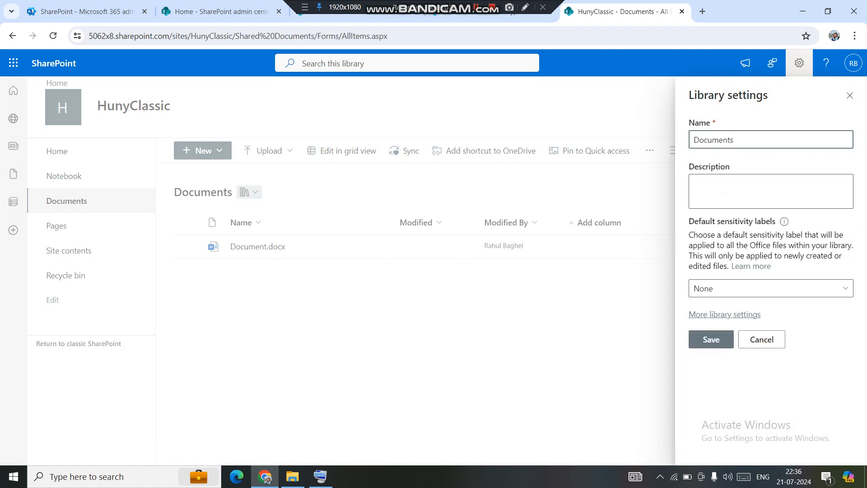
pyautogui.click(725, 314)
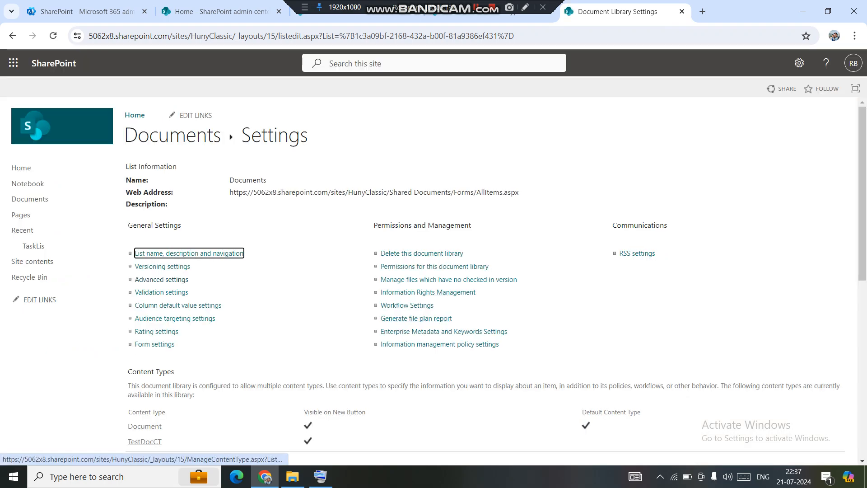
pyautogui.click(144, 441)
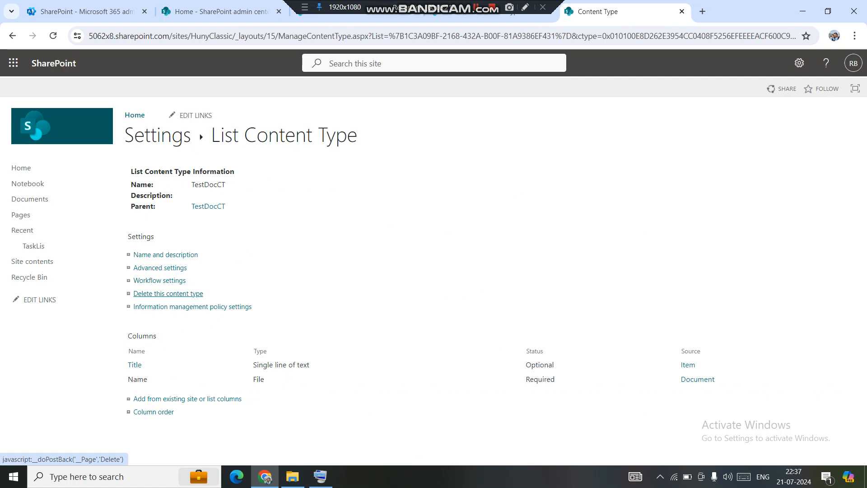
pyautogui.click(168, 294)
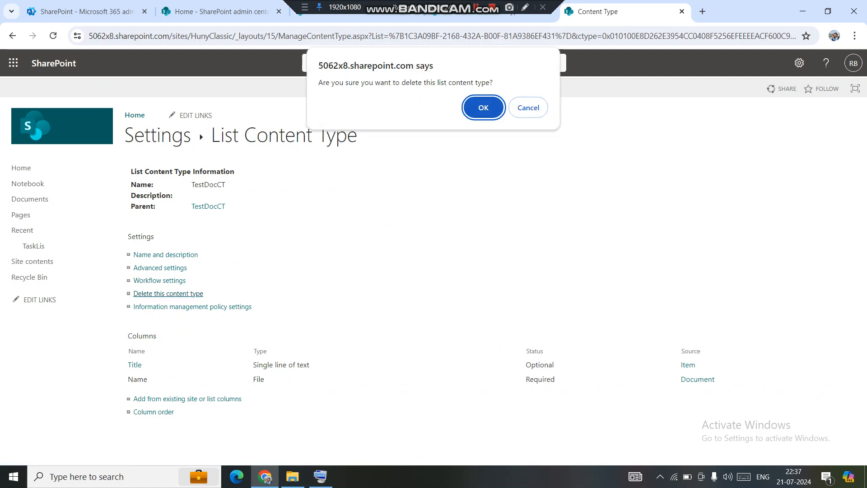
pyautogui.press('Return')
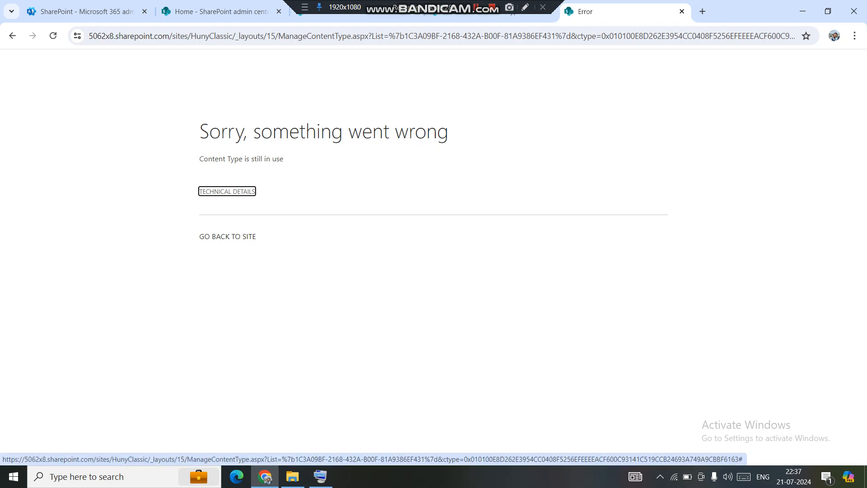
pyautogui.moveTo(199, 159); pyautogui.dragTo(289, 180)
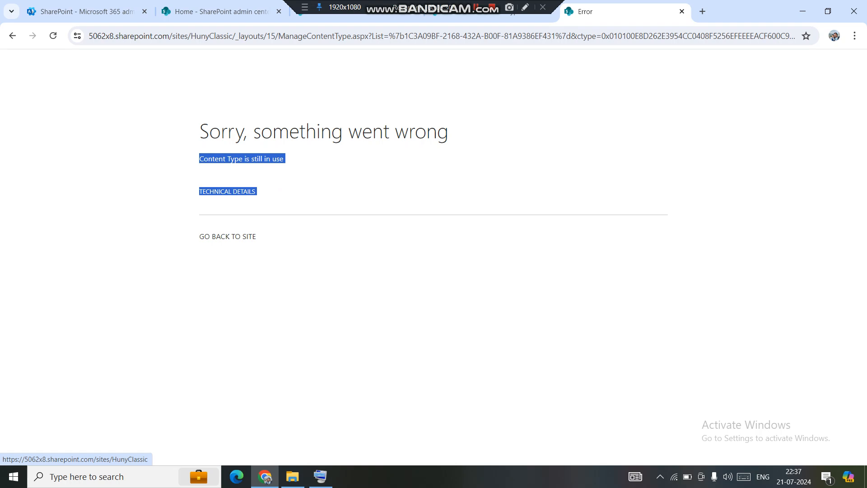
pyautogui.click(227, 237)
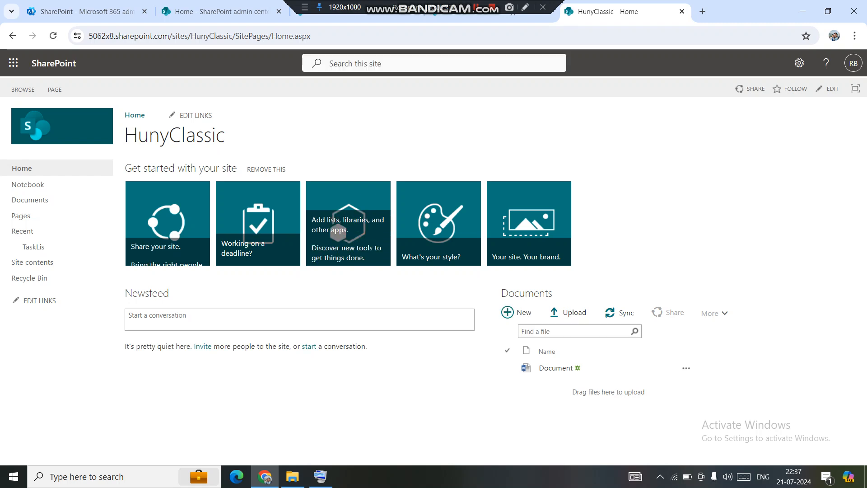
# Step: Open the HunyClassic site's content type gallery from the full site settings
pyautogui.click(31, 200)
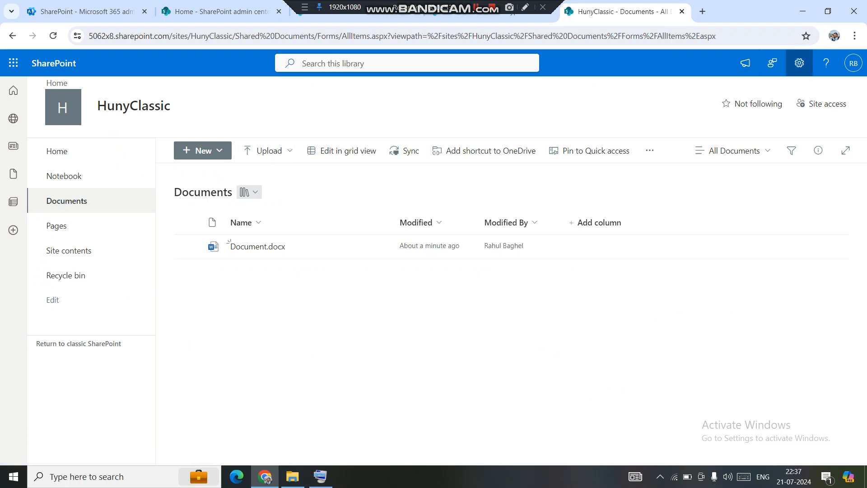
pyautogui.click(800, 63)
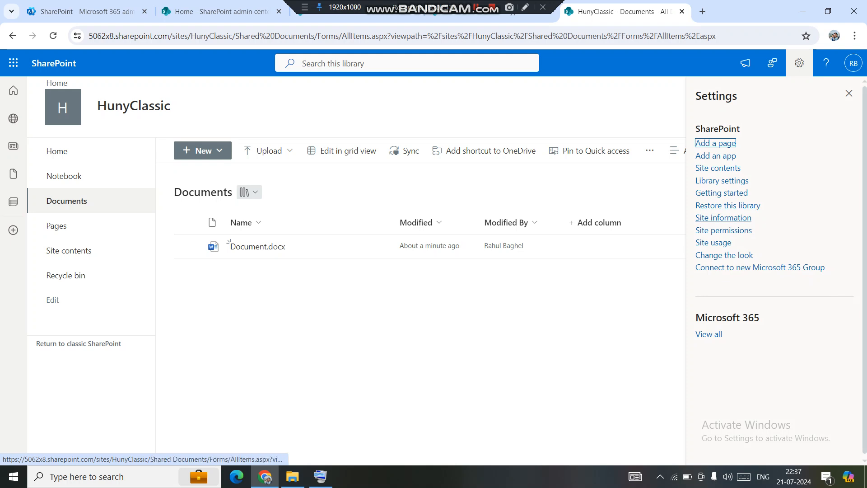
pyautogui.click(723, 218)
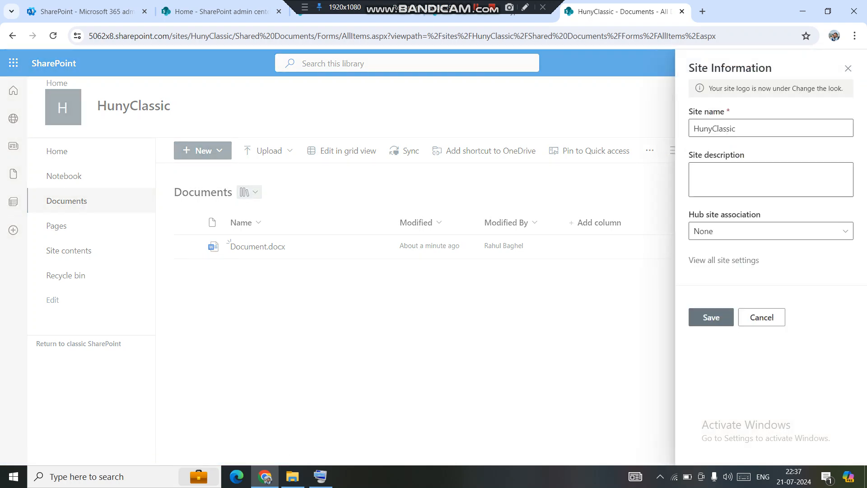
pyautogui.click(724, 260)
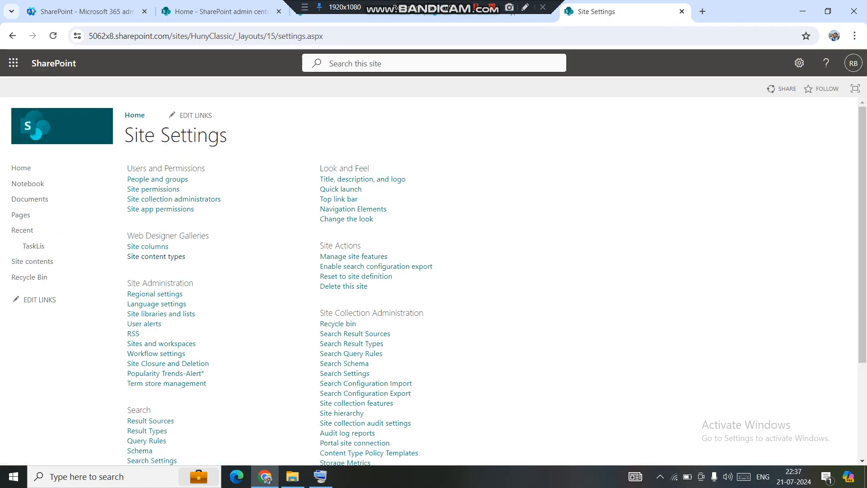
pyautogui.click(156, 256)
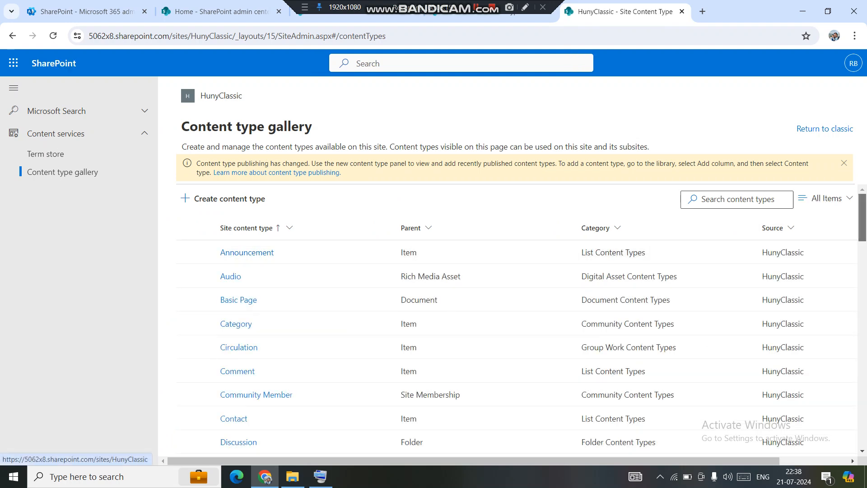
# Step: Open the TestDocCT content type from the site's content type gallery and try to delete it
pyautogui.scroll(-5, 515, 343)
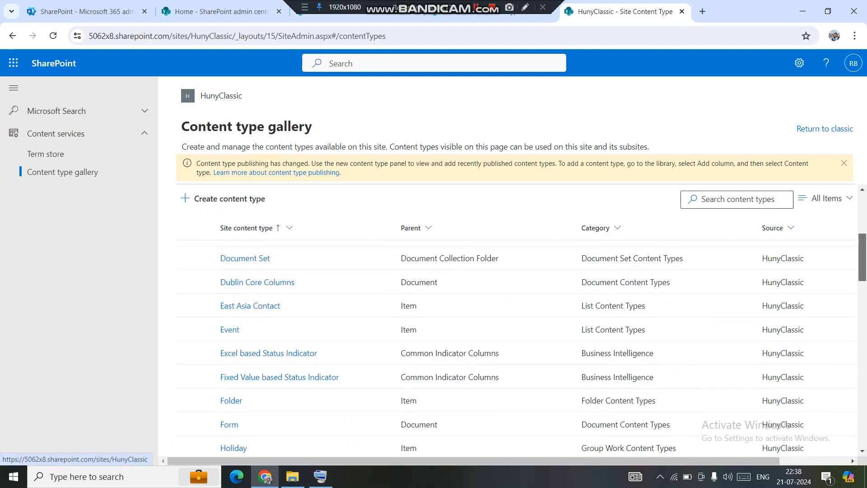
pyautogui.scroll(5, 515, 344)
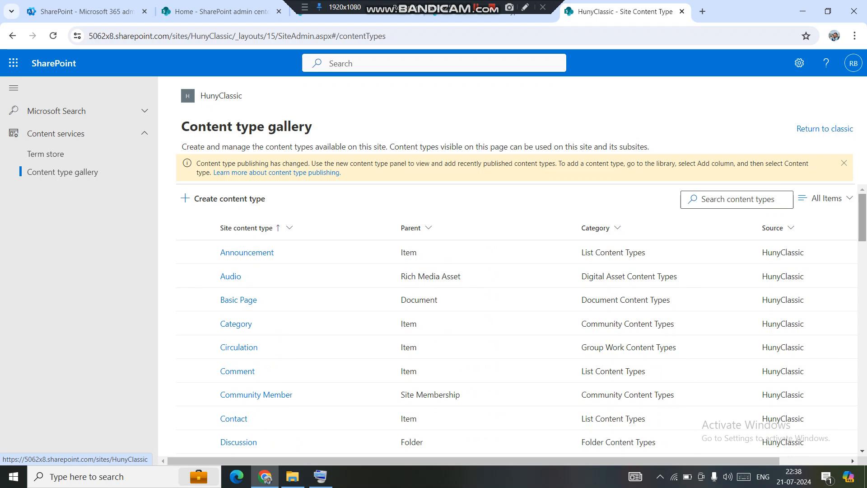
pyautogui.scroll(-4, 515, 343)
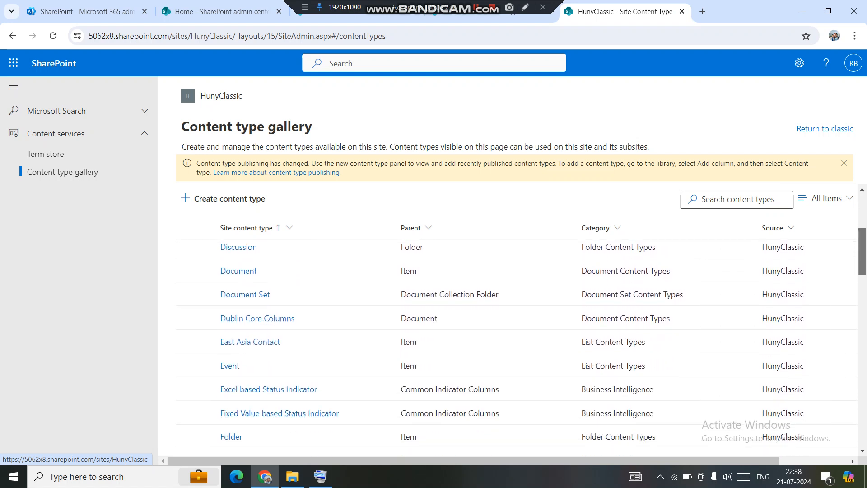
pyautogui.scroll(-6, 515, 344)
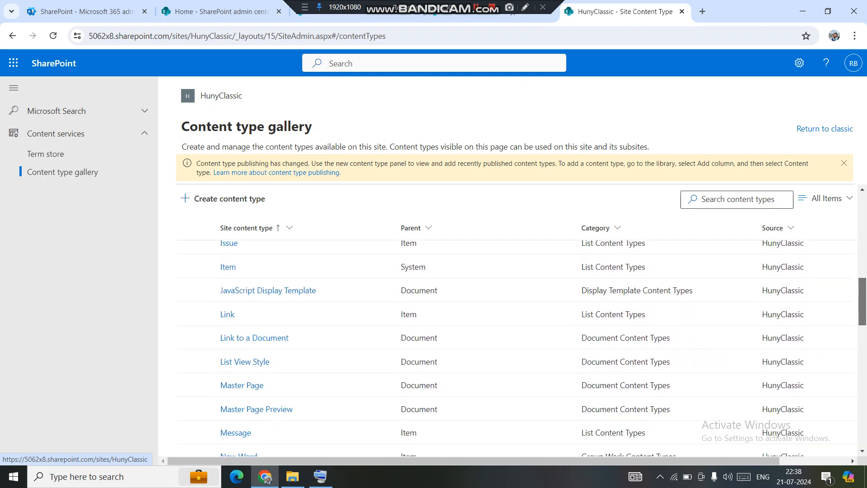
pyautogui.scroll(-7, 515, 343)
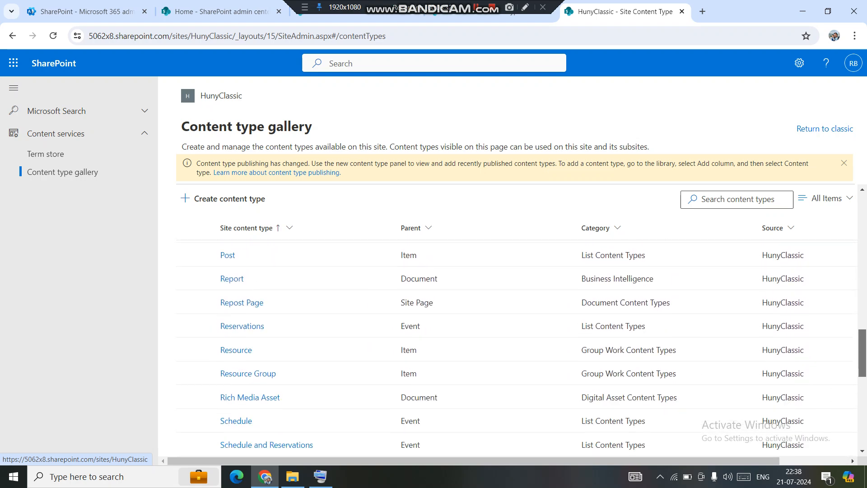
pyautogui.scroll(-5, 219, 366)
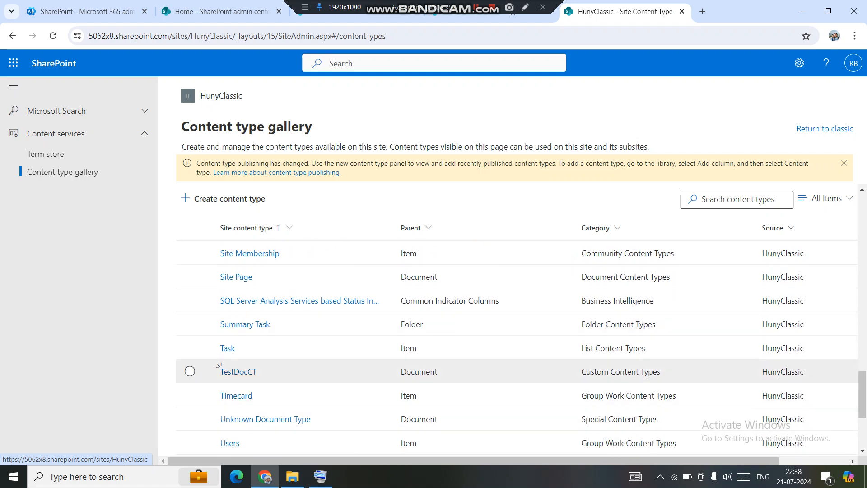
pyautogui.click(220, 367)
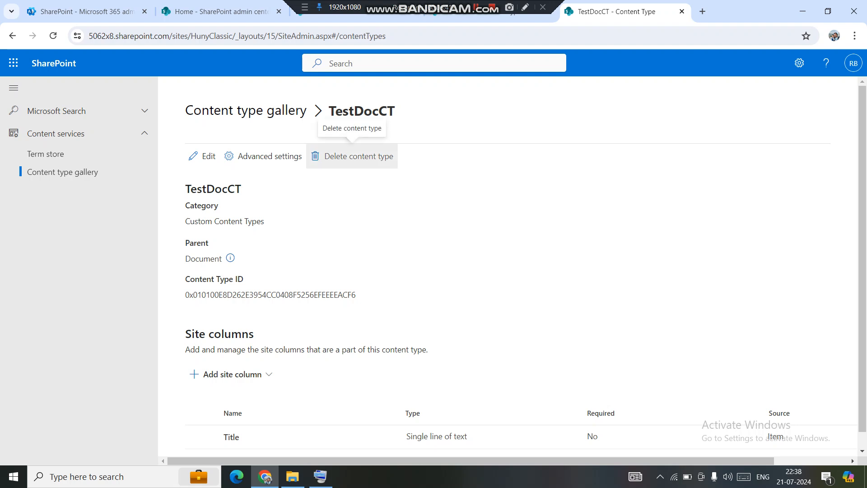
pyautogui.click(352, 156)
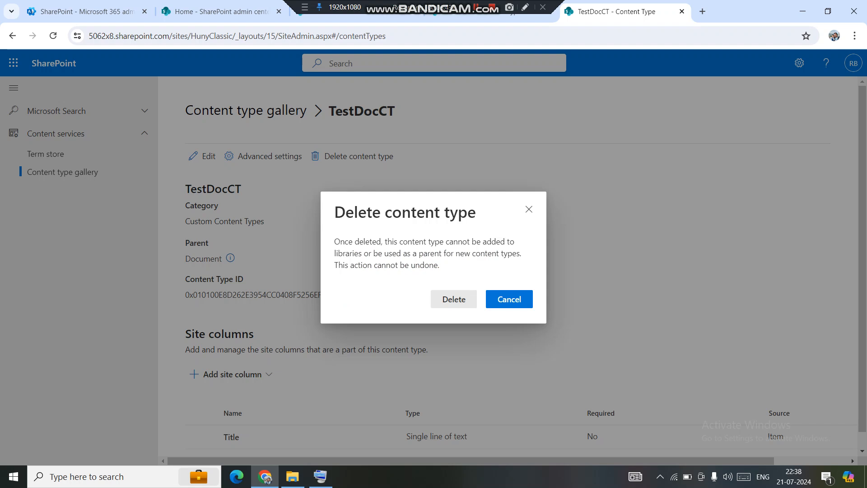
pyautogui.click(453, 299)
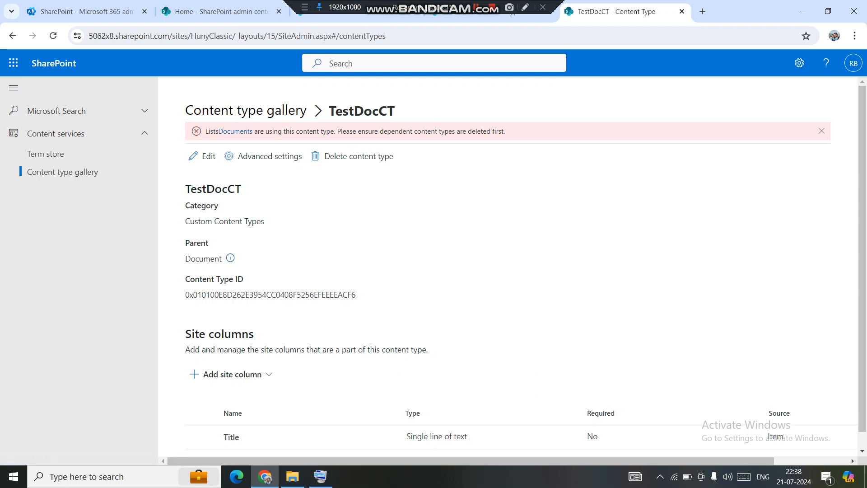
# Step: Read through the full response to the deletion attempt on the TestDocCT page
pyautogui.moveTo(261, 132); pyautogui.dragTo(330, 132)
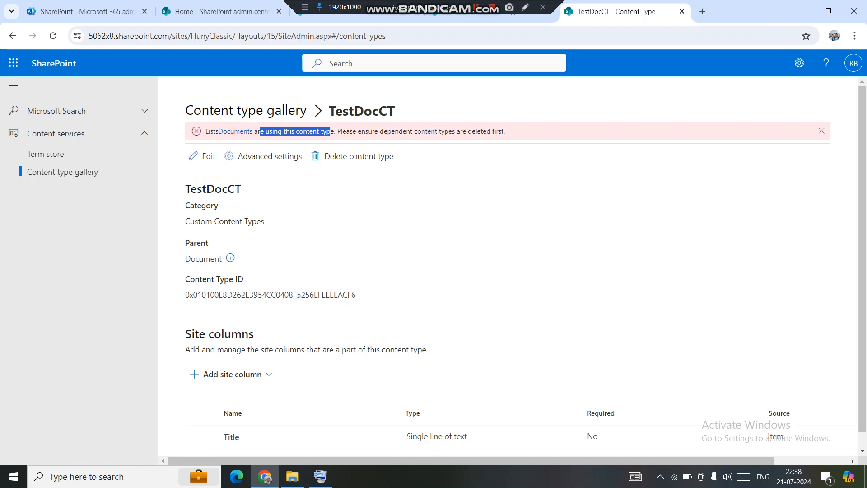
pyautogui.moveTo(347, 132); pyautogui.dragTo(437, 125)
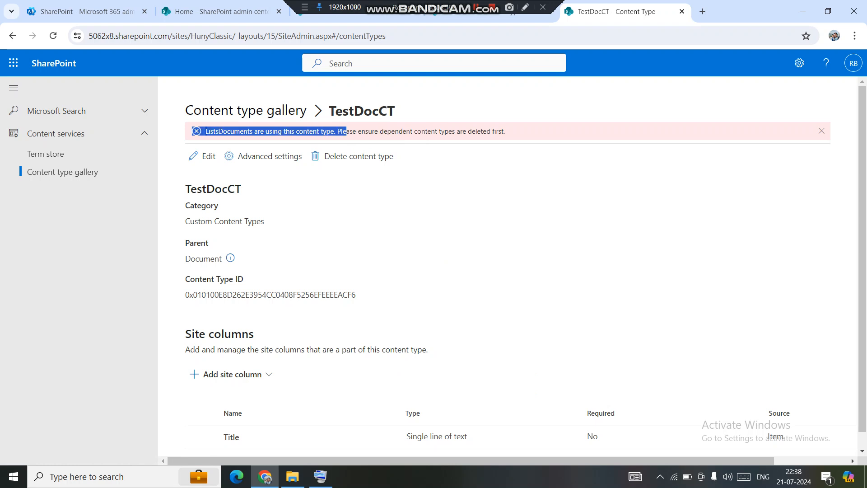
pyautogui.moveTo(192, 131); pyautogui.dragTo(505, 131)
pyautogui.click(456, 138)
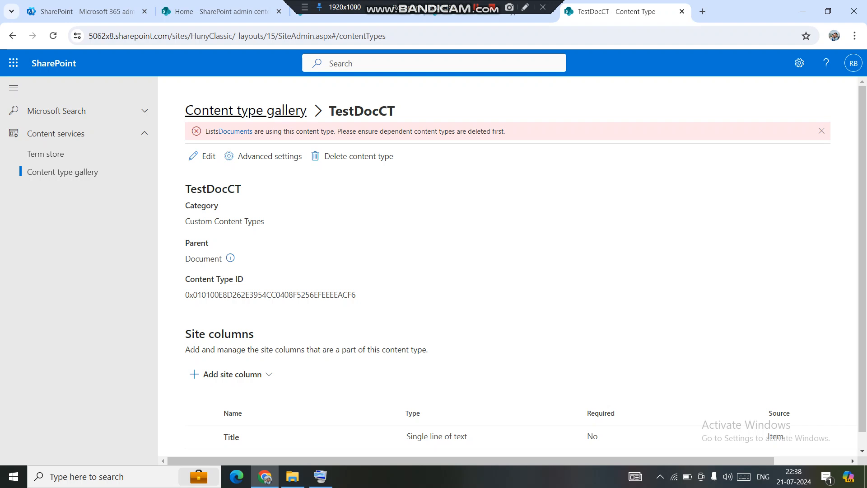
# Step: Return to the content type gallery and look through the list of site content types
pyautogui.click(245, 110)
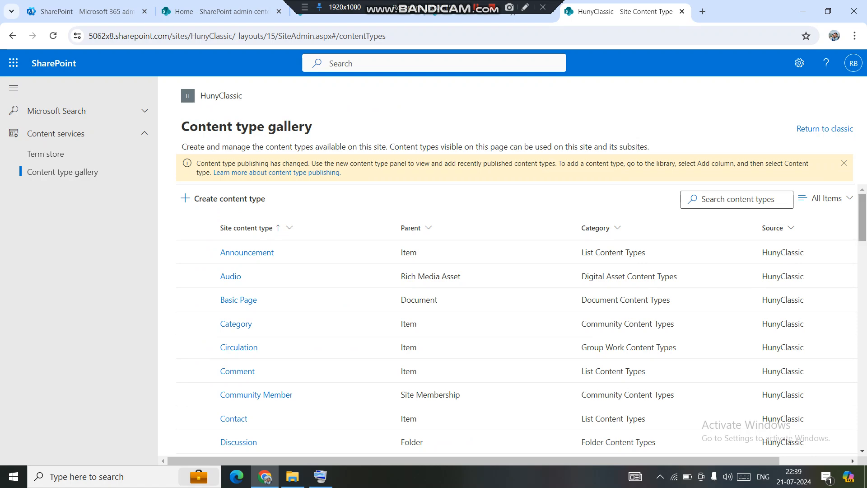
pyautogui.moveTo(863, 217); pyautogui.dragTo(863, 425)
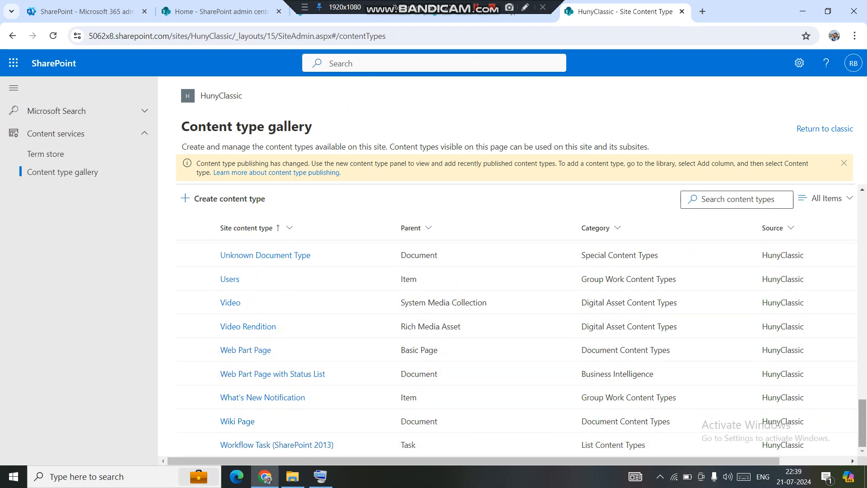
pyautogui.moveTo(862, 424); pyautogui.dragTo(863, 216)
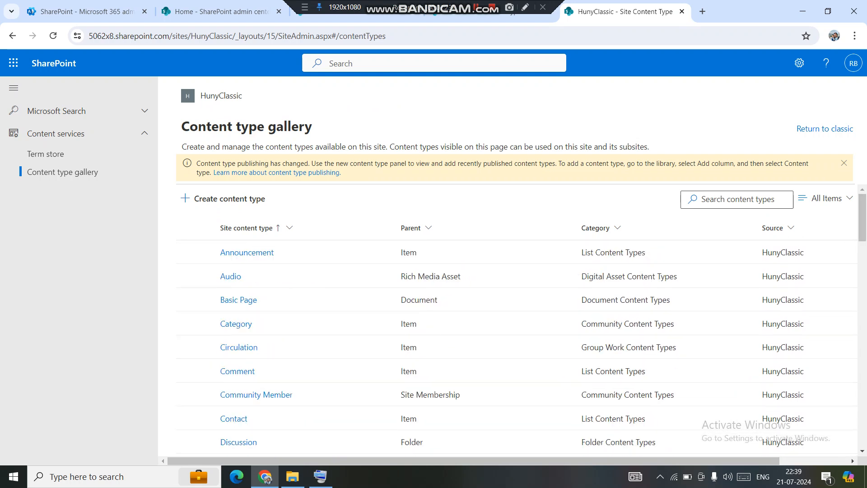